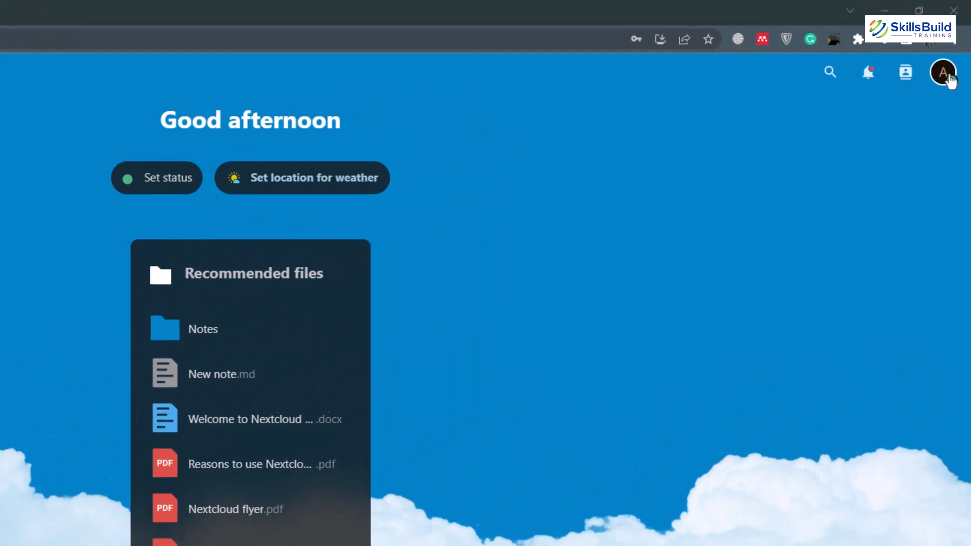
Step: Open the app management page and display the unified search, closing it without entering a query
{"action": "left_click", "coordinate": [949, 79]}
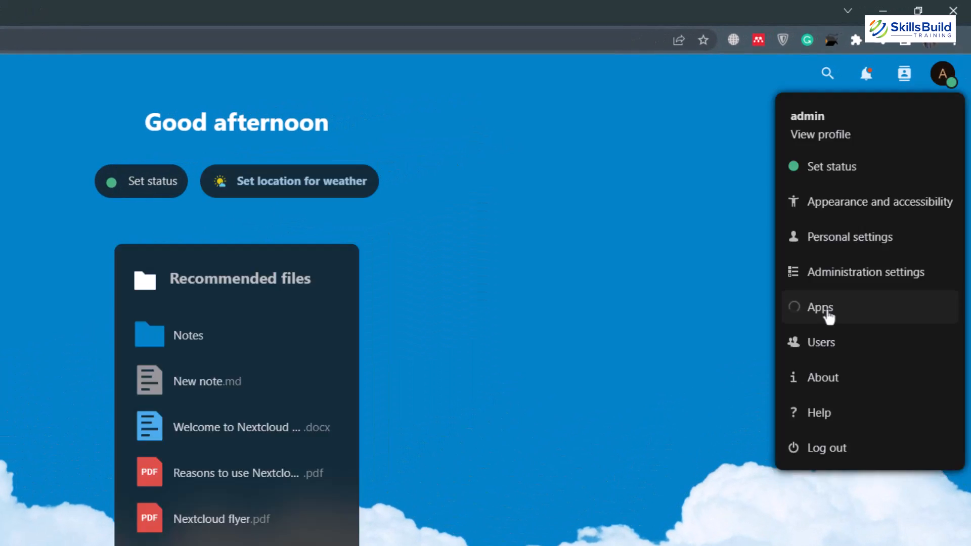
{"action": "left_click", "coordinate": [826, 311]}
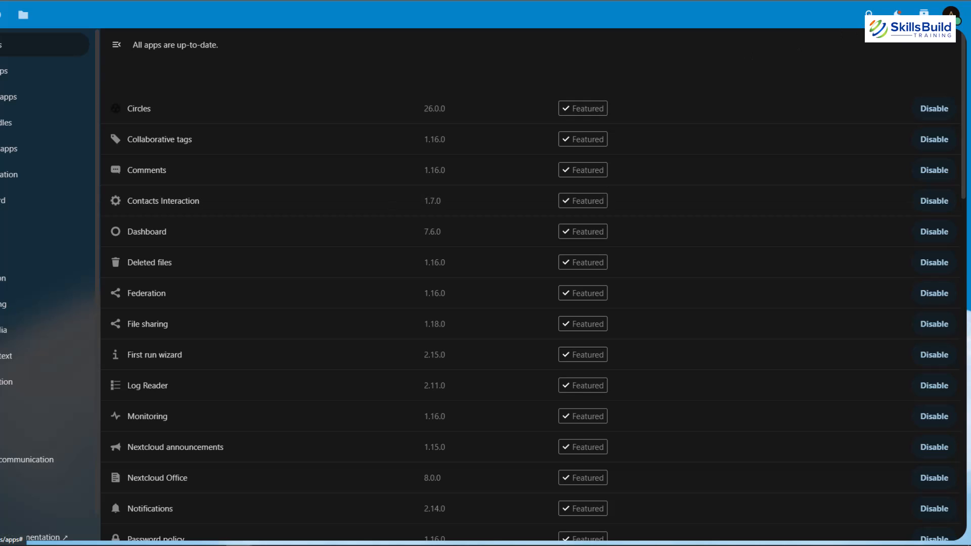
{"action": "left_click", "coordinate": [868, 14]}
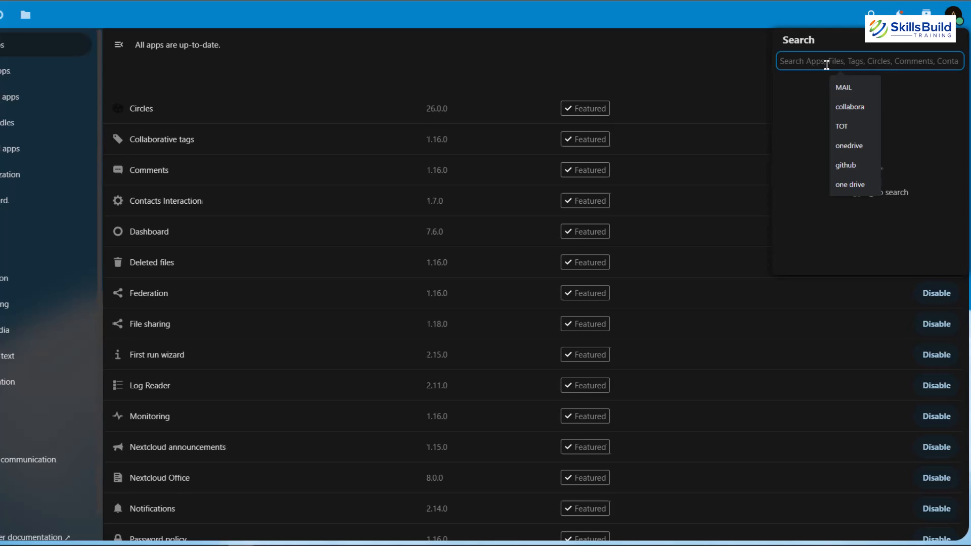
{"action": "left_click", "coordinate": [642, 67]}
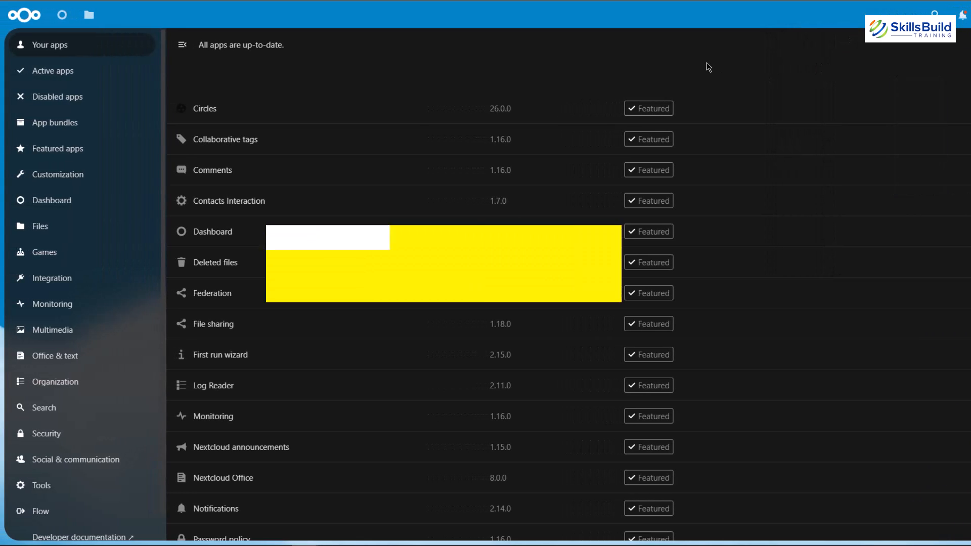
Step: Sort the Files list by name in ascending order and open the Documents folder
{"action": "left_click", "coordinate": [90, 19]}
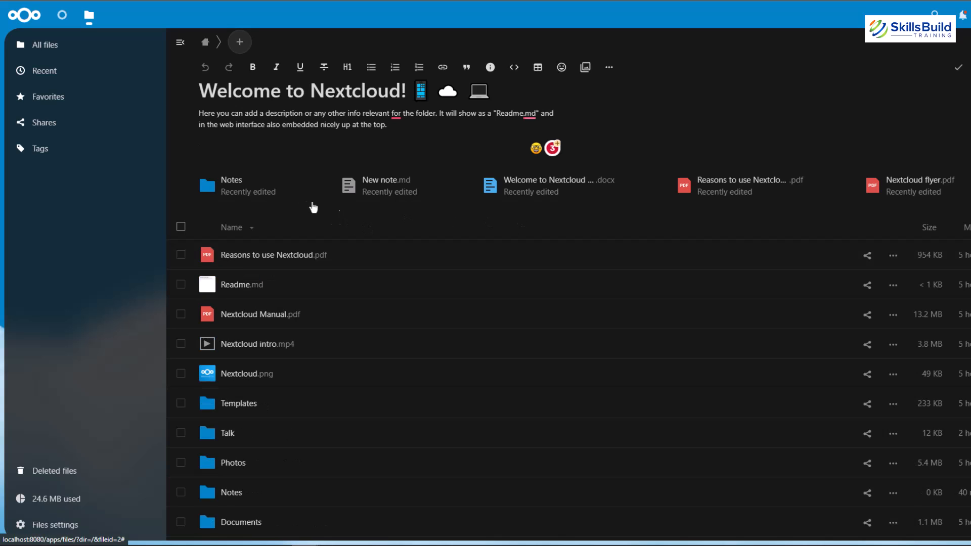
{"action": "left_click", "coordinate": [241, 226]}
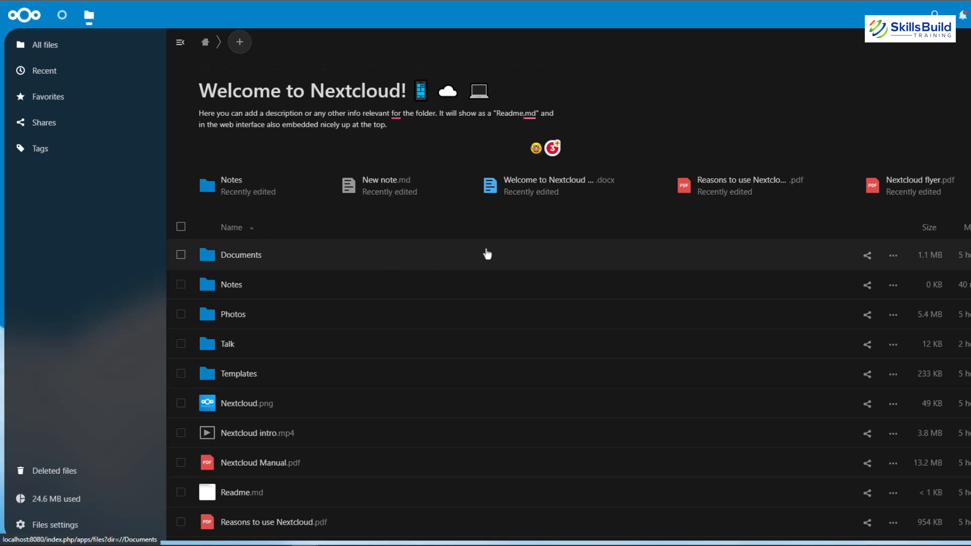
{"action": "left_click", "coordinate": [238, 261]}
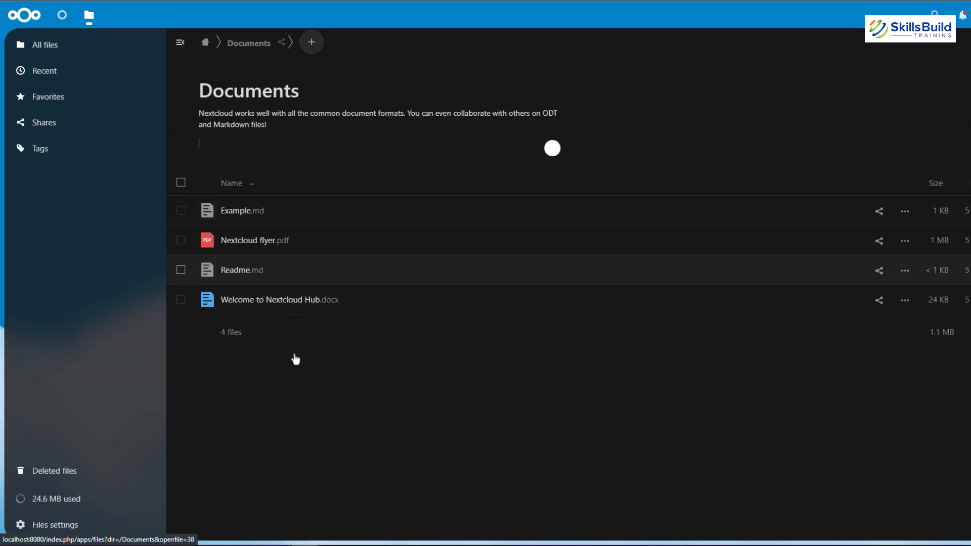
Step: Examine the options for adding items to the Documents folder and the file actions for Nextcloud flyer.pdf
{"action": "left_click", "coordinate": [312, 46]}
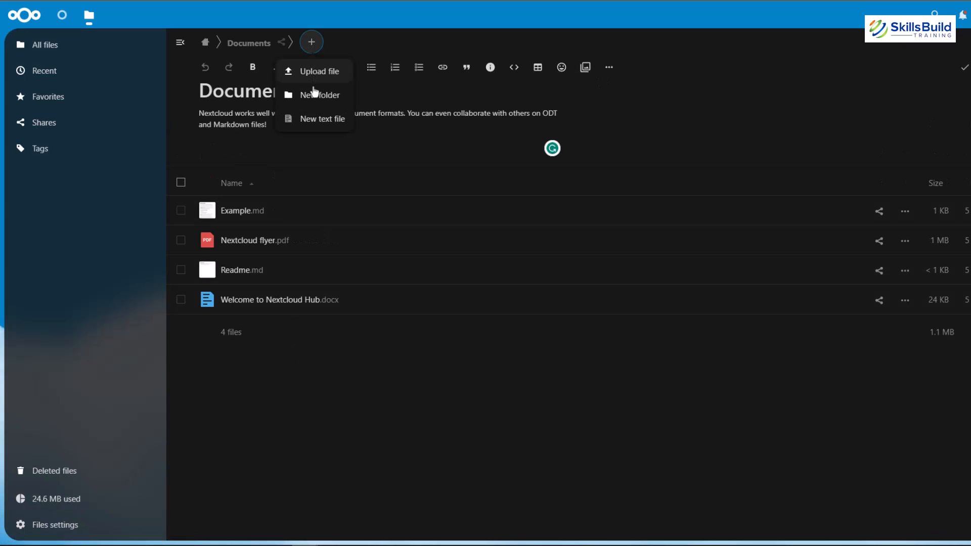
{"action": "left_click", "coordinate": [309, 379]}
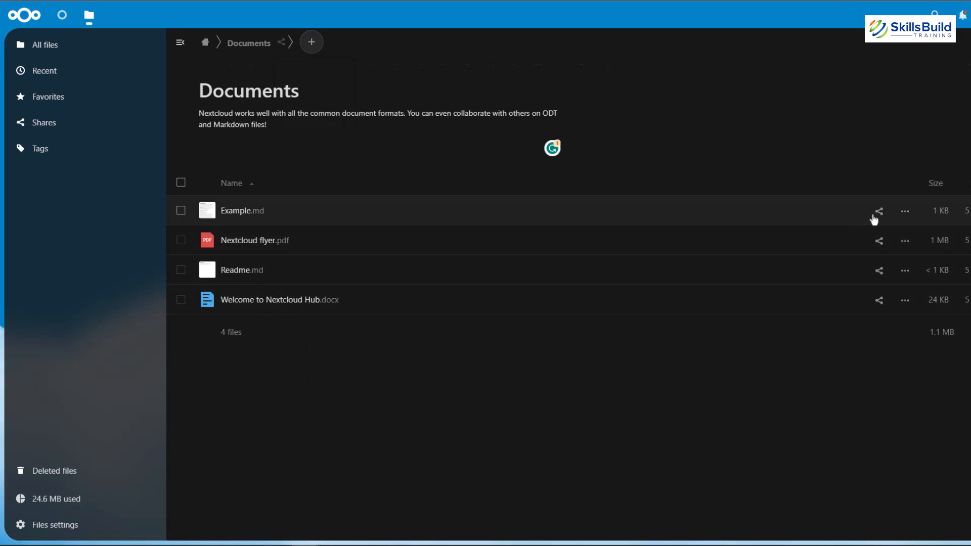
{"action": "left_click", "coordinate": [905, 242]}
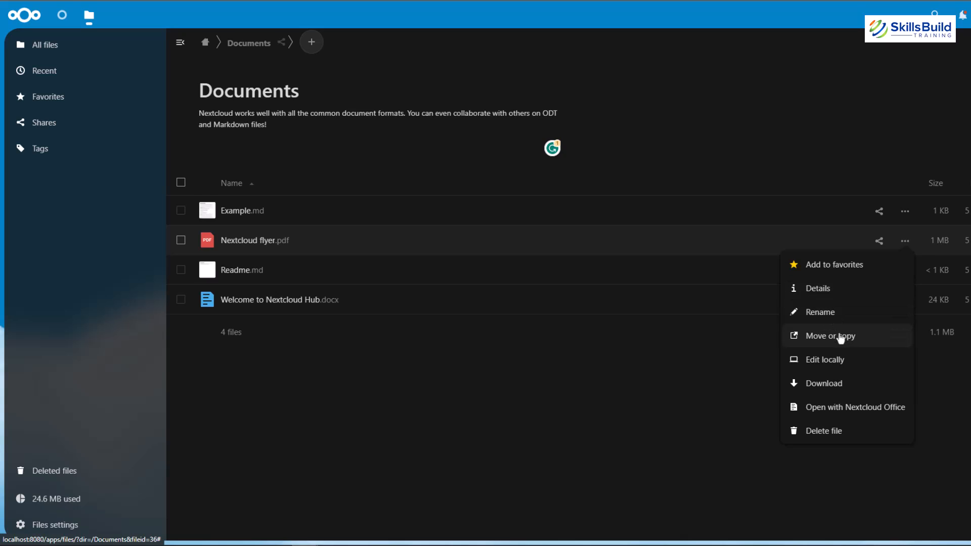
{"action": "left_click", "coordinate": [826, 433]}
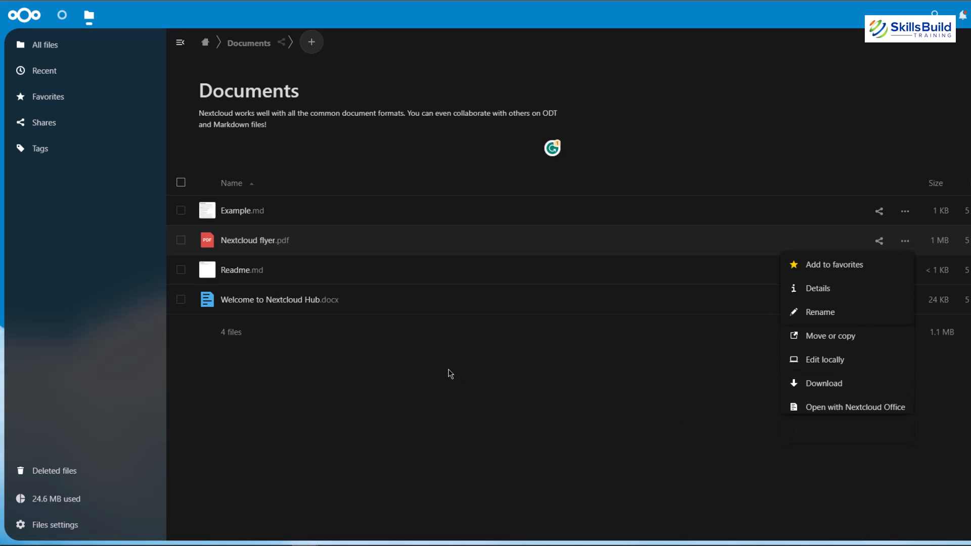
Step: Return to the home folder and display its options for adding new items
{"action": "left_click", "coordinate": [205, 42]}
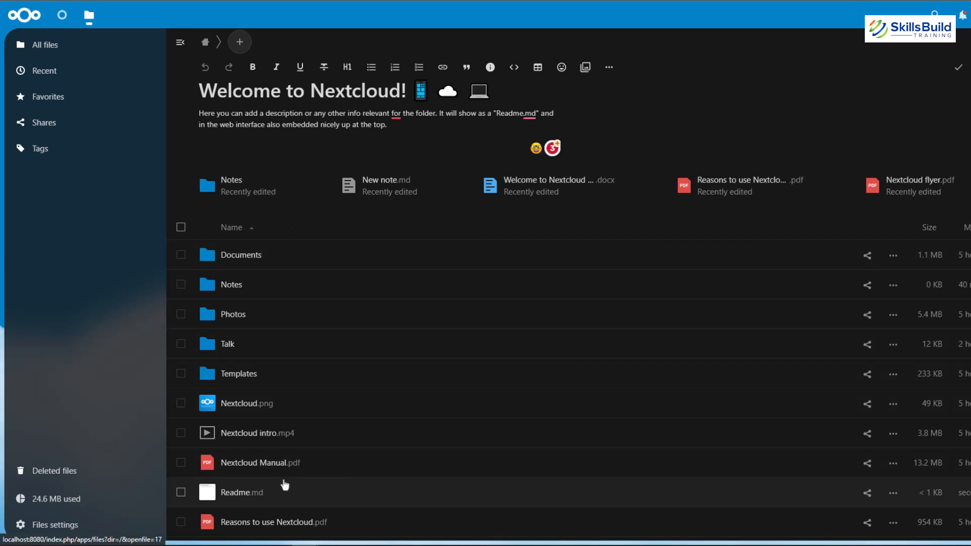
{"action": "left_click", "coordinate": [238, 49]}
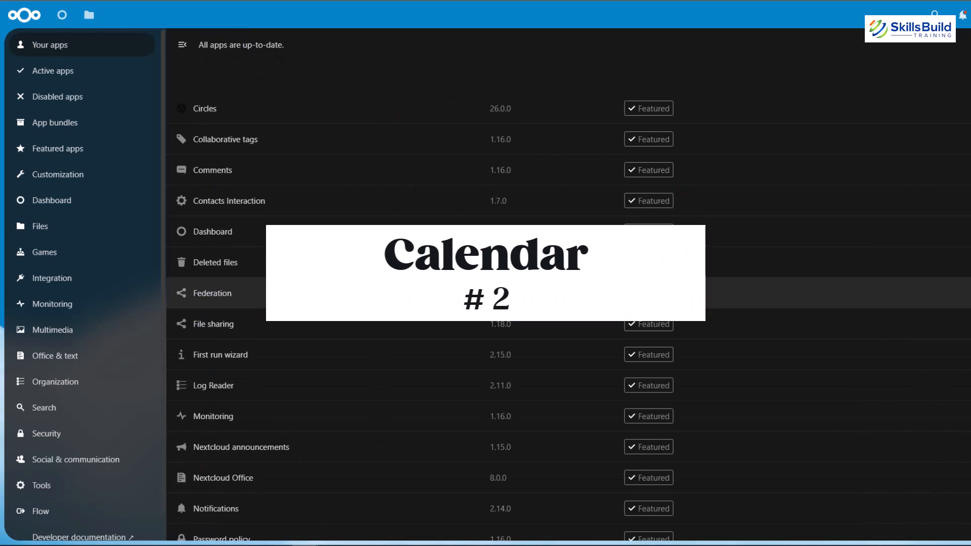
Step: Search the app management page for "calendar", then enable the Calendar app and open it
{"action": "left_click", "coordinate": [934, 14]}
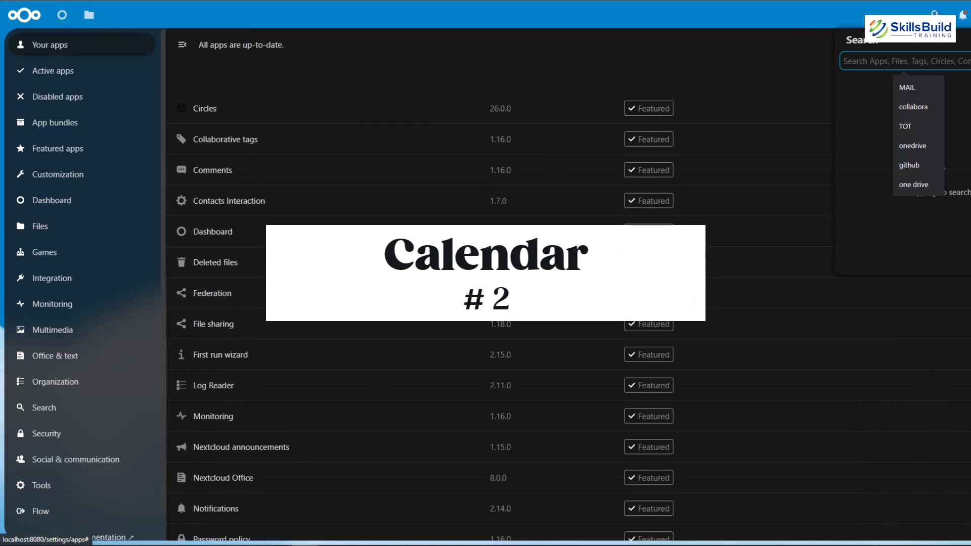
{"action": "type", "text": "calend"}
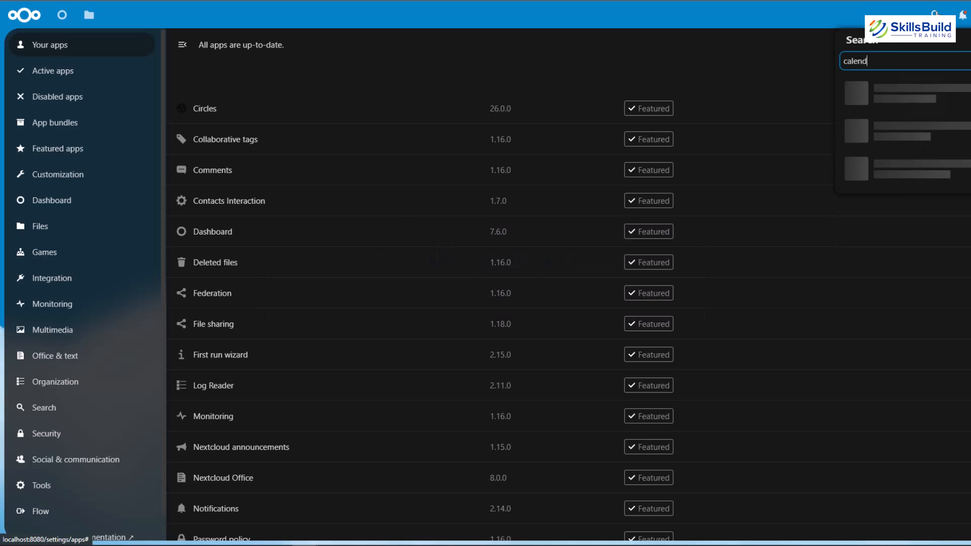
{"action": "type", "text": "ar"}
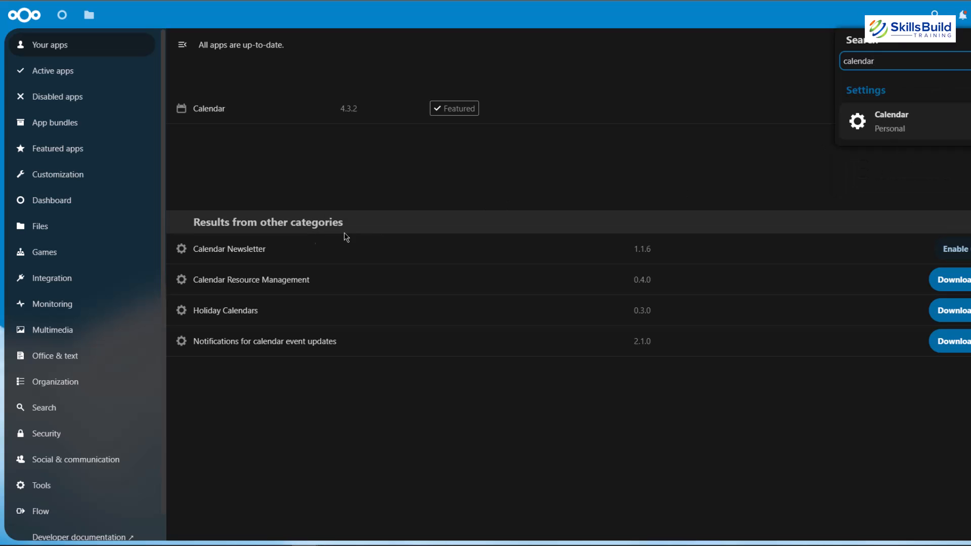
{"action": "left_click", "coordinate": [894, 131]}
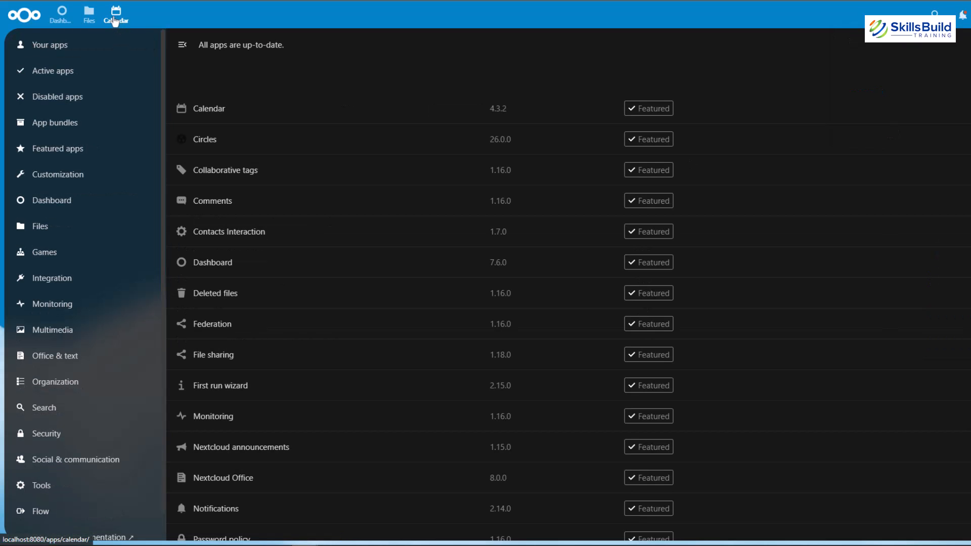
{"action": "left_click", "coordinate": [113, 19]}
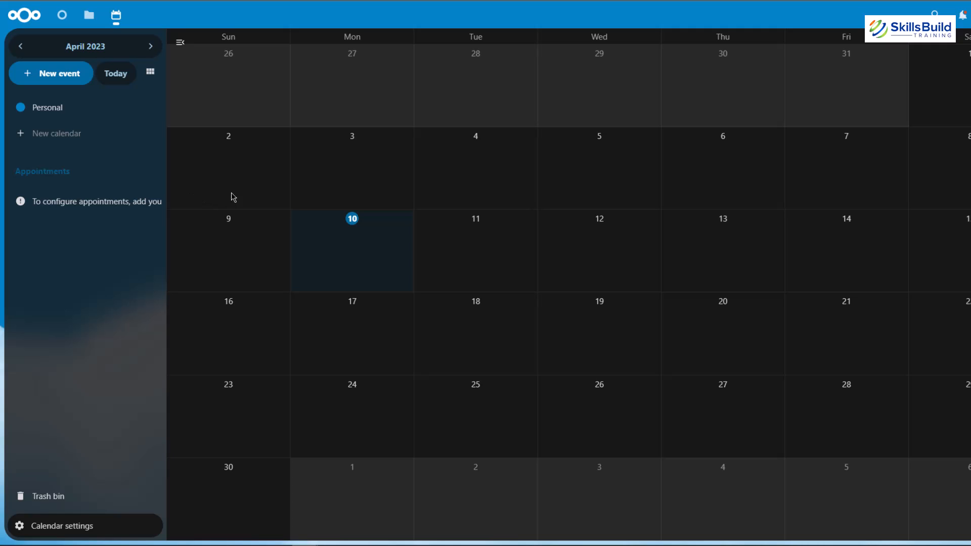
Step: Examine the full set of options for a new all-day event on 04/04/2023 and close it without saving
{"action": "left_click", "coordinate": [467, 175]}
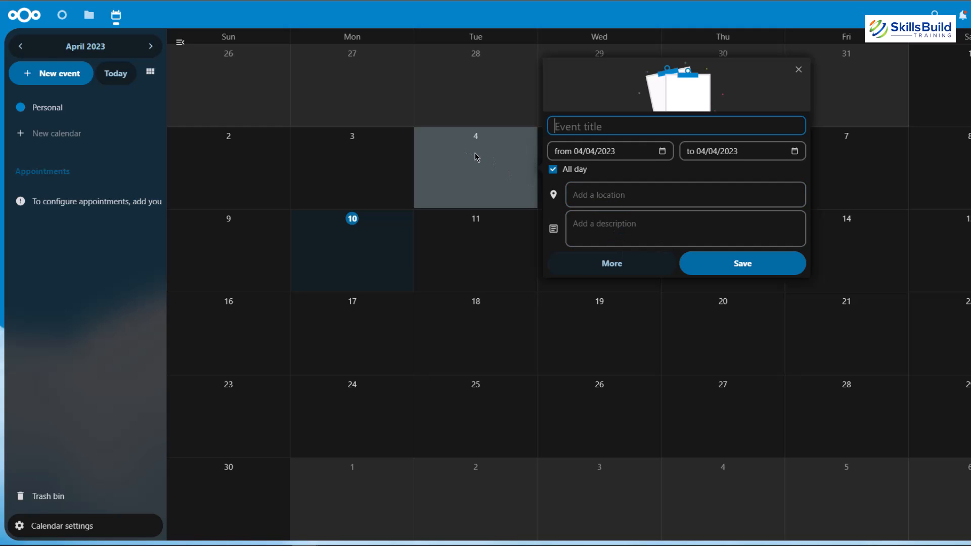
{"action": "left_click", "coordinate": [609, 268]}
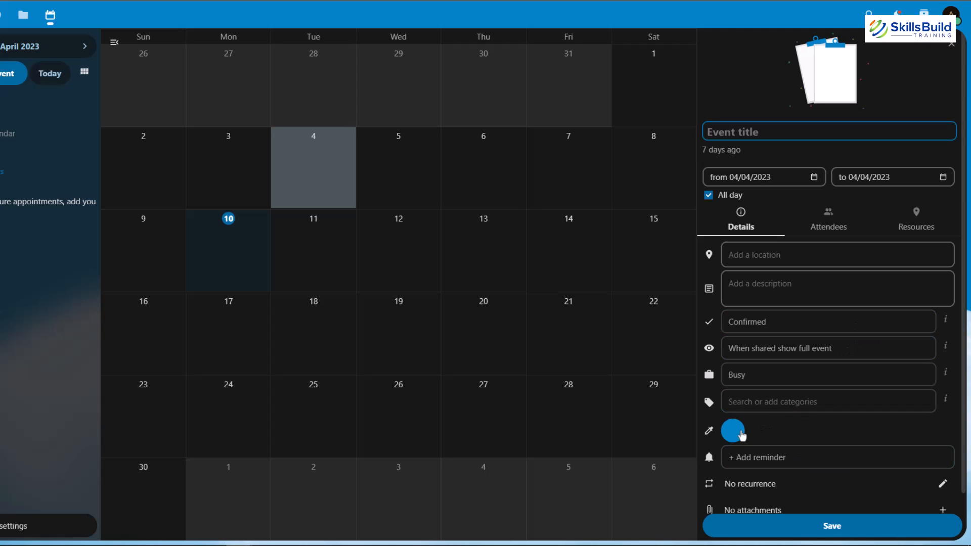
{"action": "scroll", "coordinate": [841, 336], "scroll_direction": "down", "scroll_amount": 1}
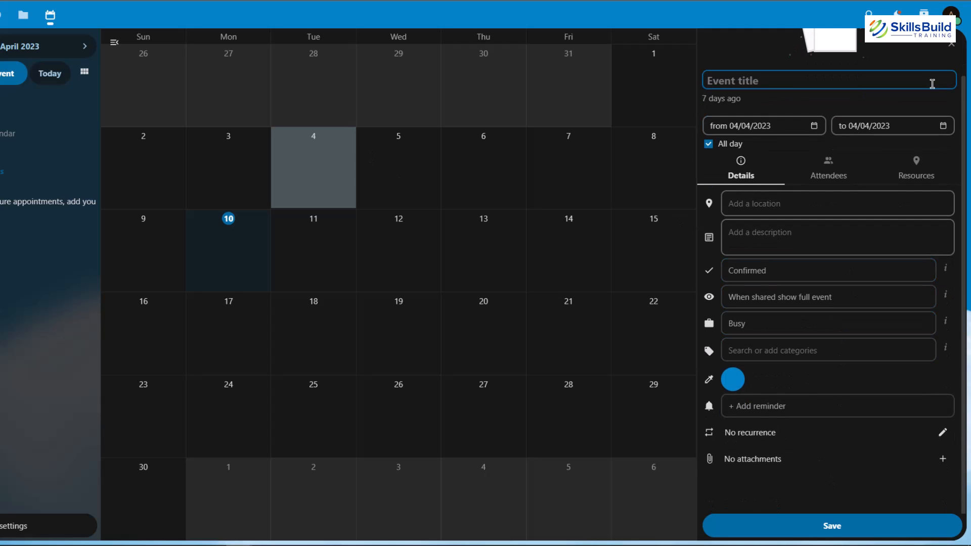
{"action": "left_click", "coordinate": [952, 45]}
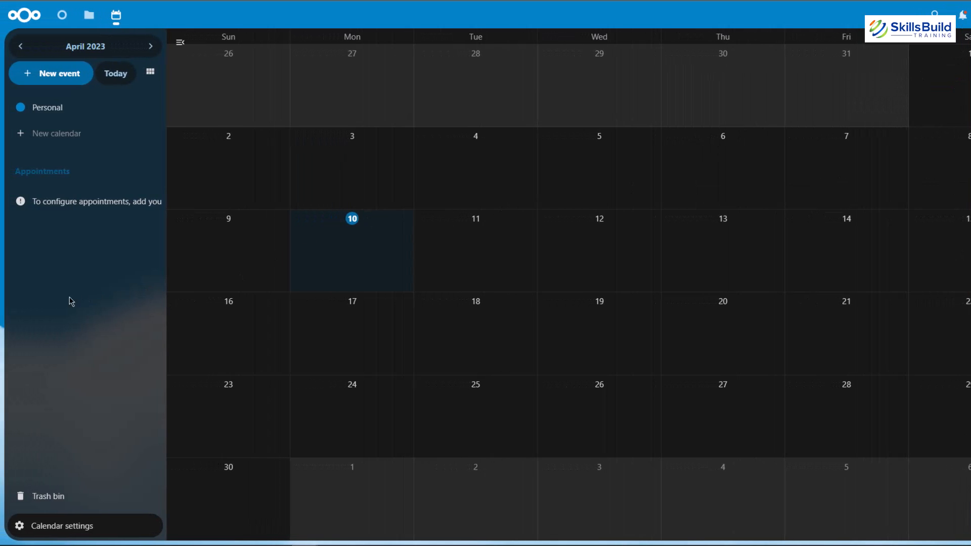
Step: In the calendar settings, switch the weekend display off and back on, and turn on week numbers
{"action": "mouse_move", "coordinate": [55, 100]}
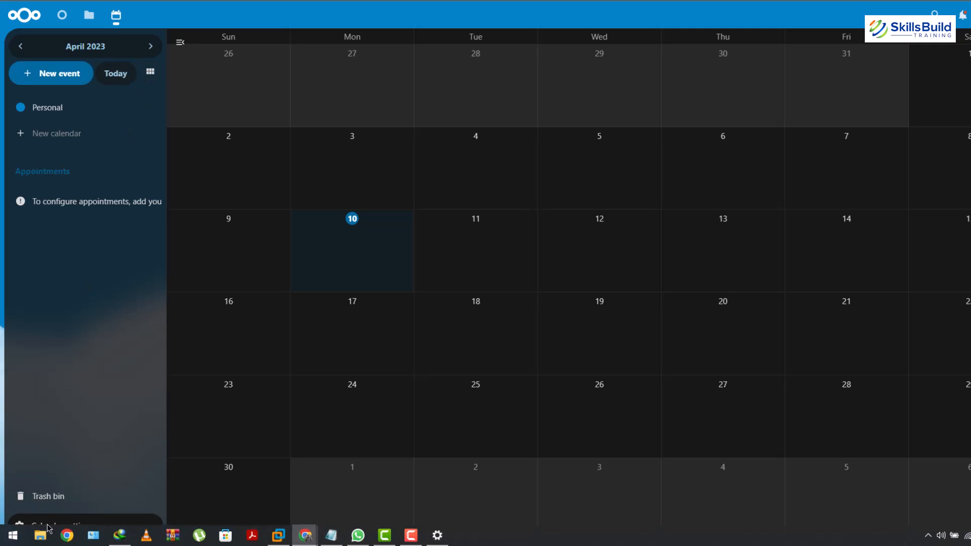
{"action": "left_click", "coordinate": [67, 526]}
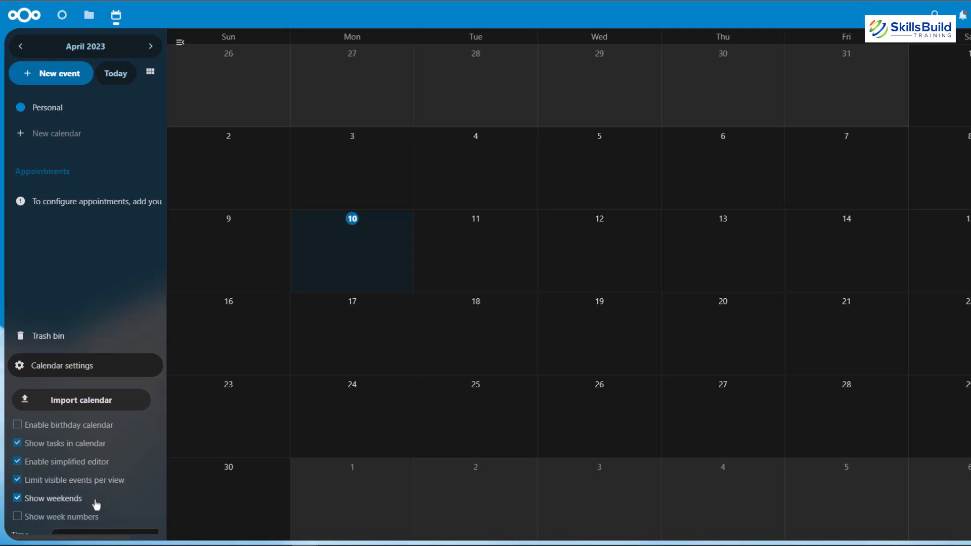
{"action": "left_click", "coordinate": [18, 500]}
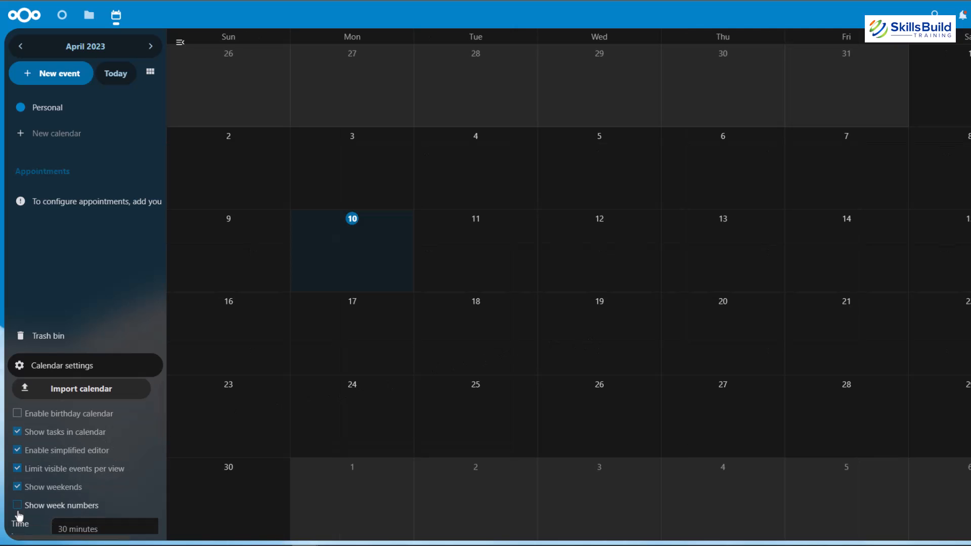
{"action": "scroll", "coordinate": [20, 505], "scroll_direction": "down", "scroll_amount": 3}
{"action": "scroll", "coordinate": [23, 491], "scroll_direction": "up", "scroll_amount": 3}
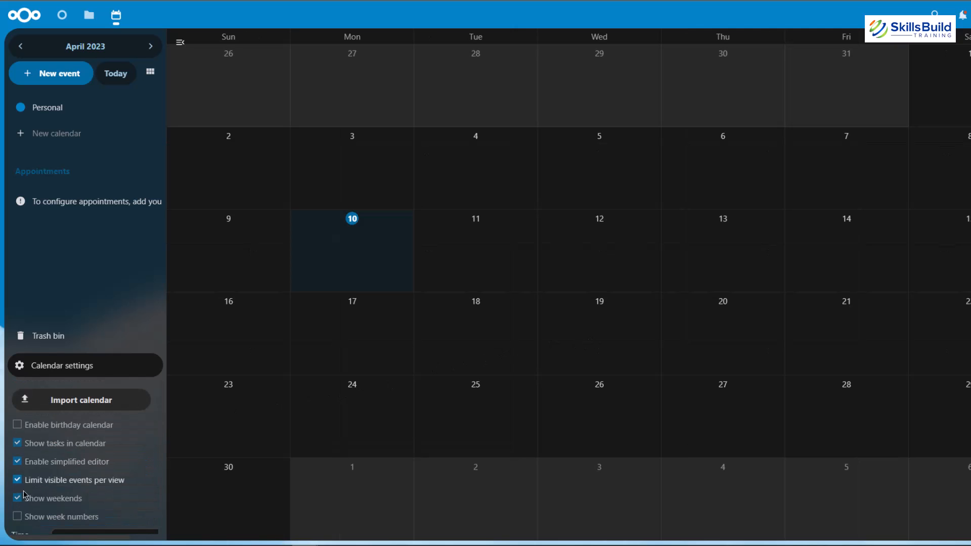
{"action": "left_click", "coordinate": [17, 516]}
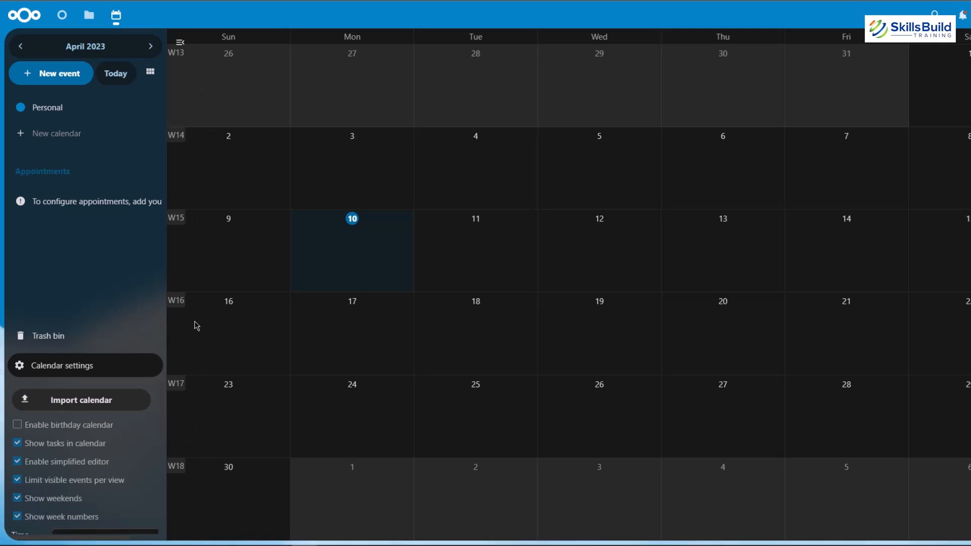
{"action": "scroll", "coordinate": [47, 457], "scroll_direction": "down", "scroll_amount": 3}
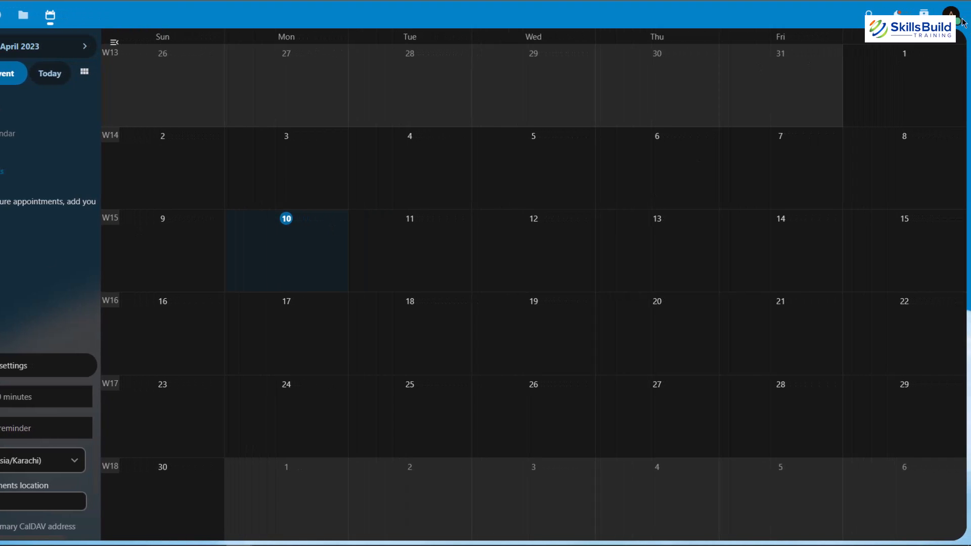
Step: Enable the Contacts app from the app management page and open it
{"action": "left_click", "coordinate": [950, 13]}
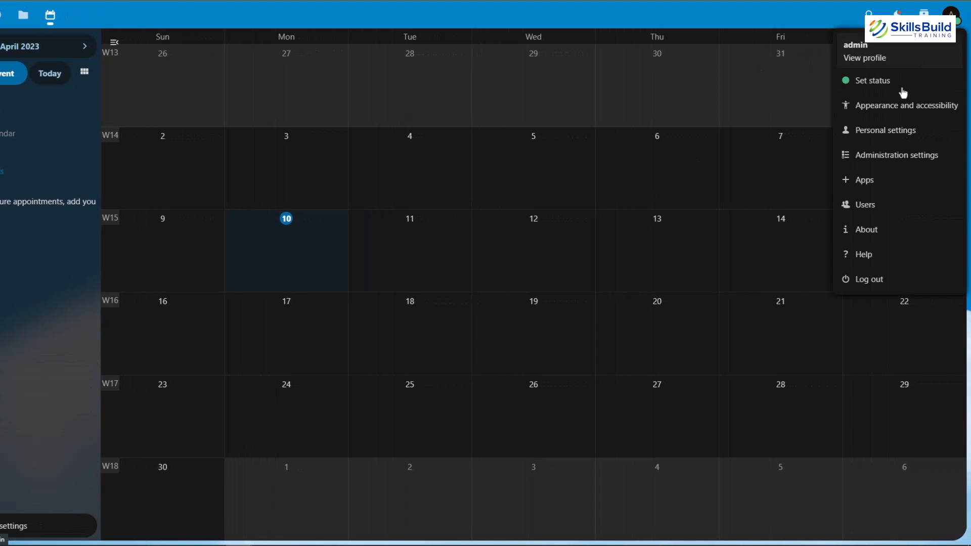
{"action": "left_click", "coordinate": [862, 183]}
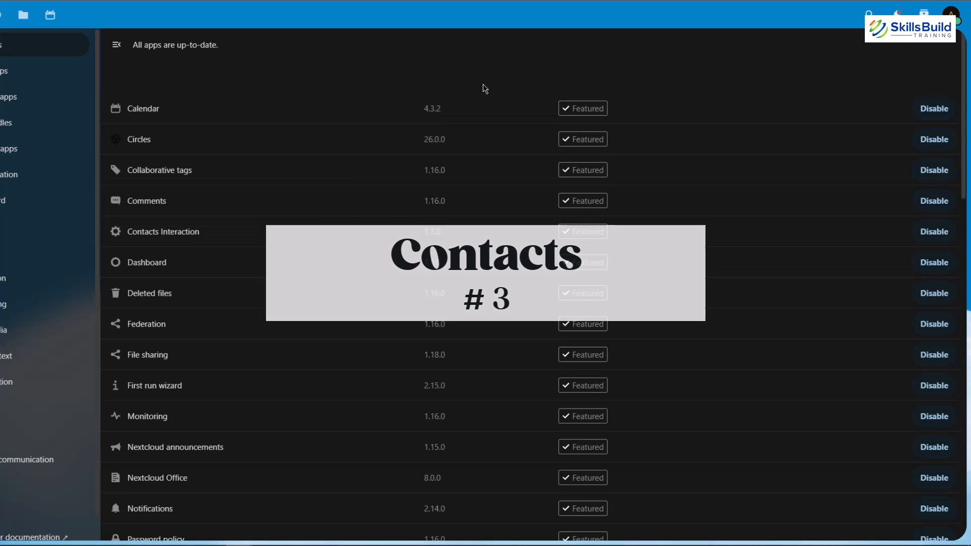
{"action": "scroll", "coordinate": [484, 93], "scroll_direction": "down", "scroll_amount": 1}
{"action": "scroll", "coordinate": [484, 96], "scroll_direction": "down", "scroll_amount": 20}
{"action": "scroll", "coordinate": [486, 103], "scroll_direction": "up", "scroll_amount": 5}
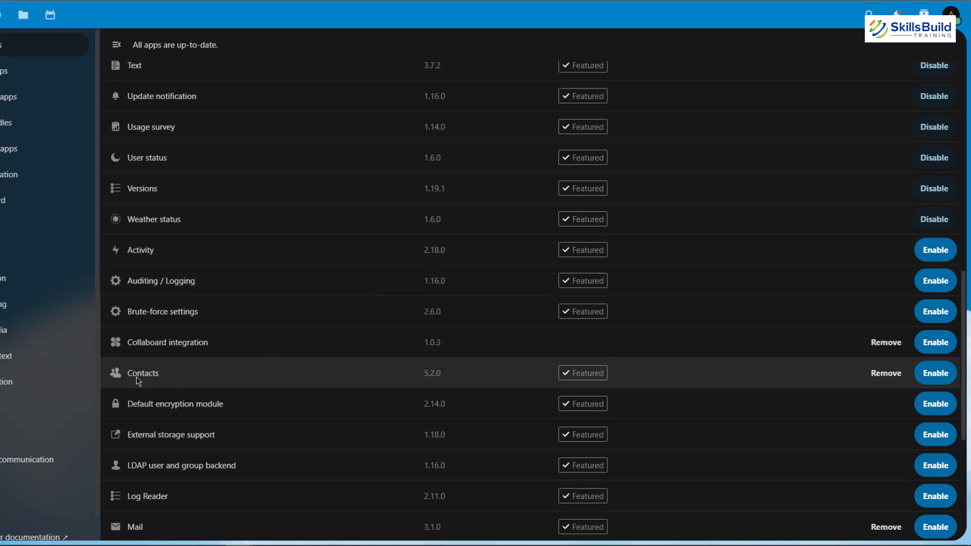
{"action": "left_click", "coordinate": [936, 373]}
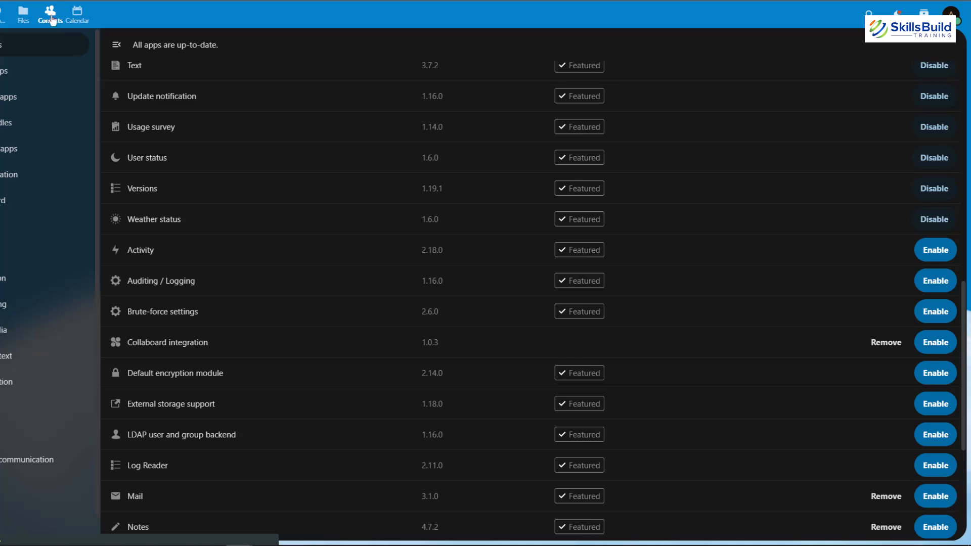
{"action": "left_click", "coordinate": [52, 15]}
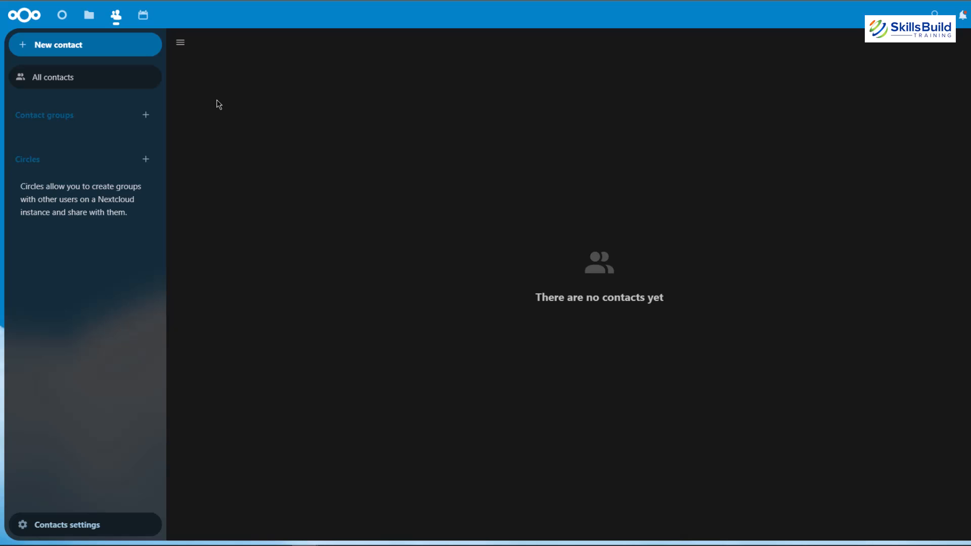
Step: Create a new contact with a first name in the home phone field, filling in the full name, e-mail and address from the saved autofill entry
{"action": "left_click", "coordinate": [41, 44]}
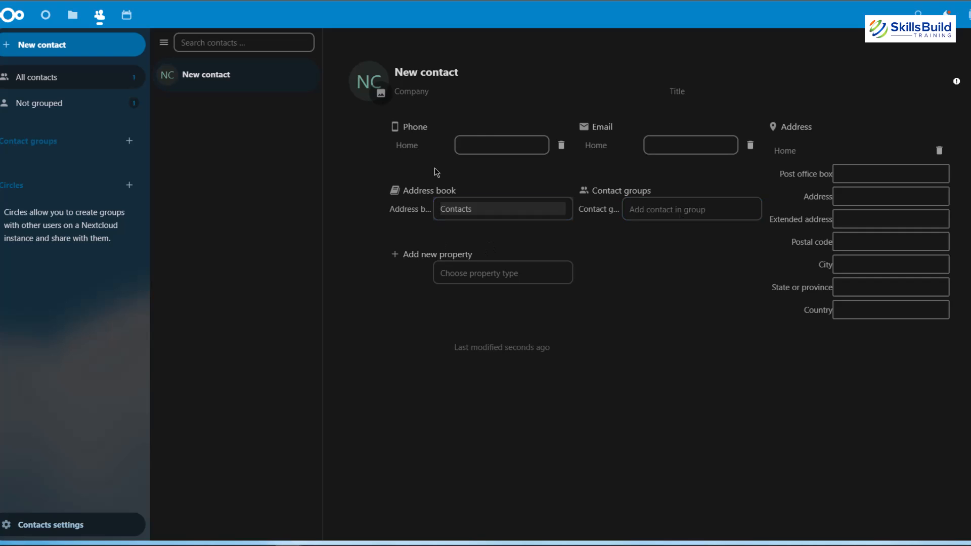
{"action": "left_click", "coordinate": [492, 146]}
{"action": "type", "text": "zubair"}
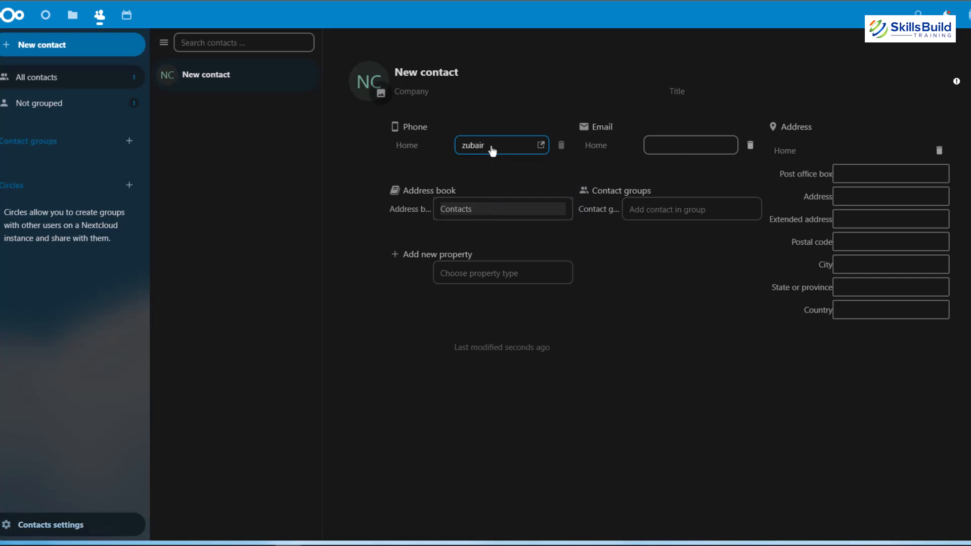
{"action": "left_click", "coordinate": [657, 145]}
{"action": "left_click", "coordinate": [699, 175]}
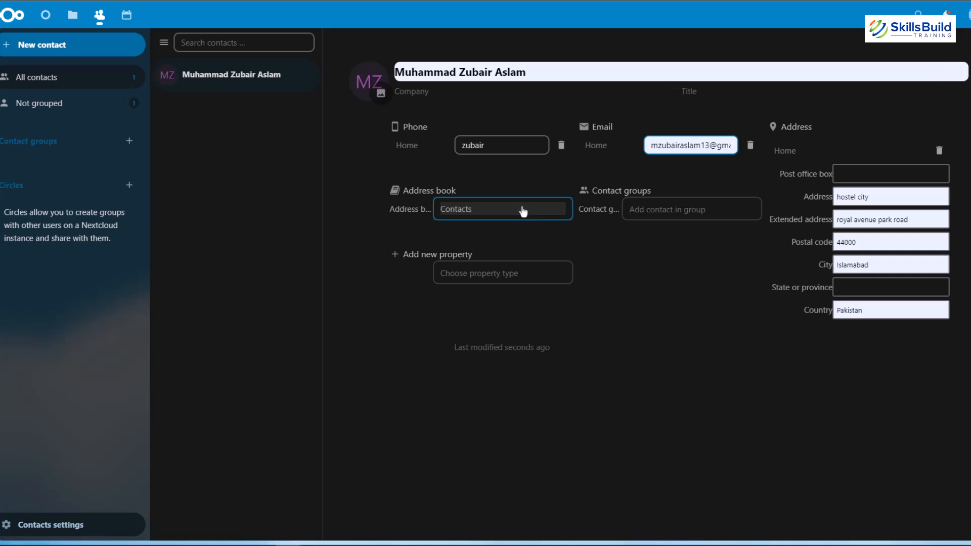
{"action": "left_click", "coordinate": [655, 326]}
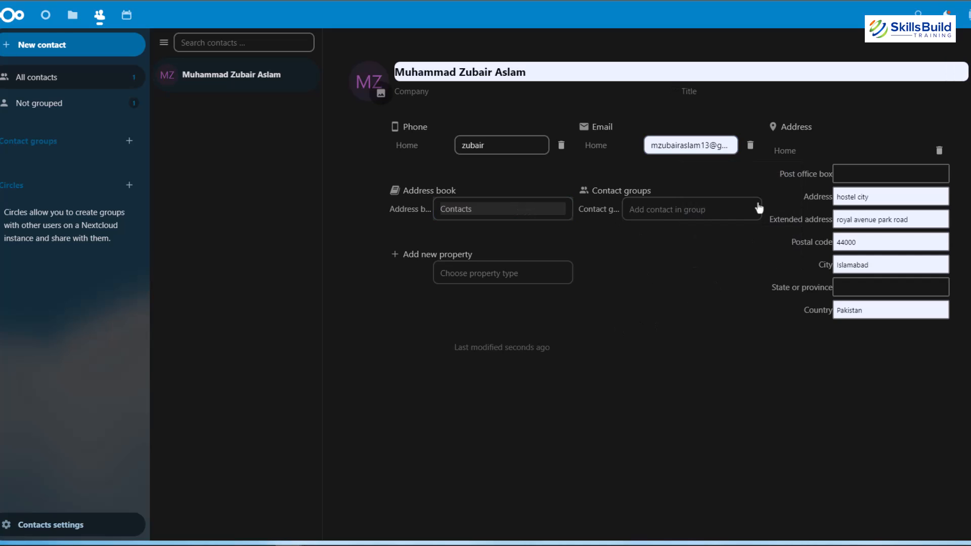
Step: Add three more blank contacts and show the list of all contacts
{"action": "double_click", "coordinate": [48, 54]}
{"action": "left_click", "coordinate": [47, 54]}
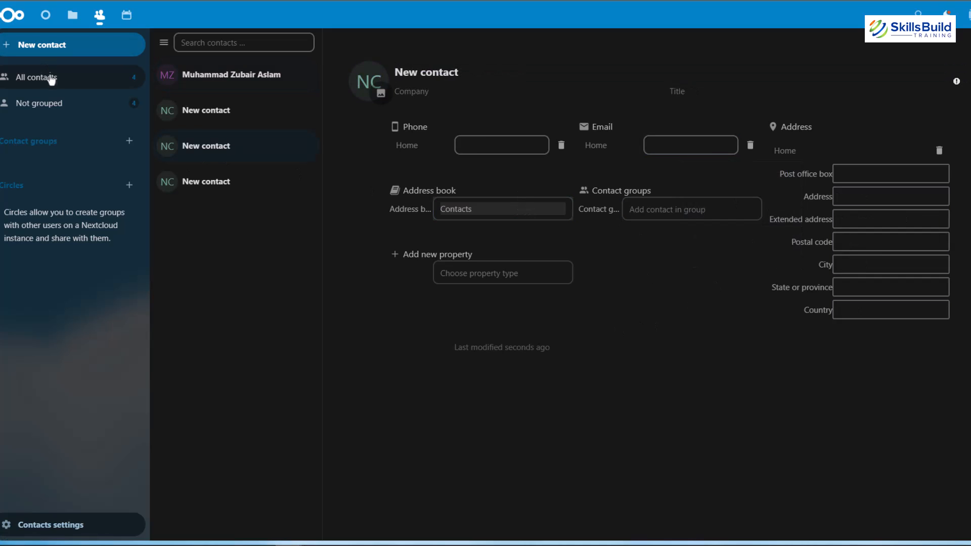
{"action": "left_click", "coordinate": [57, 90]}
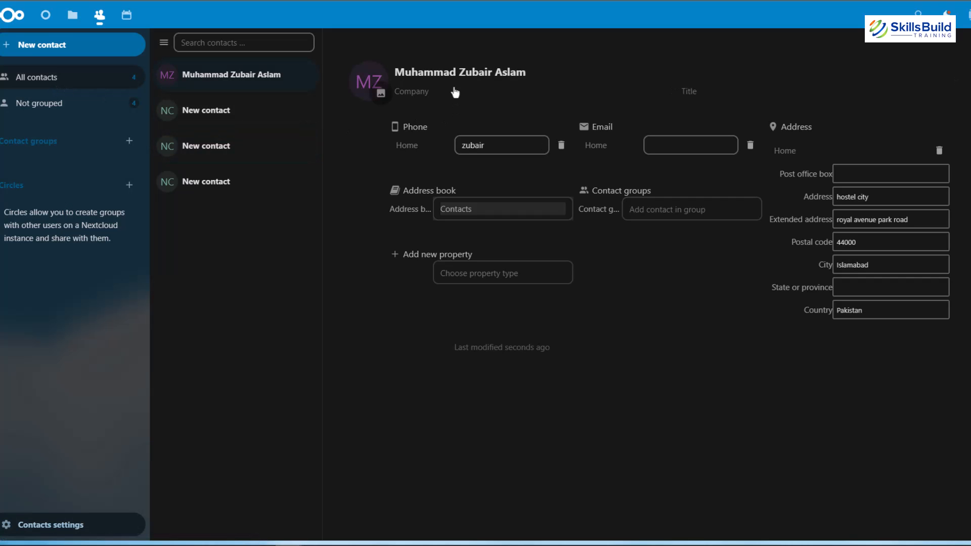
Step: Delete the first blank contact listed below the filled-in one
{"action": "left_click", "coordinate": [228, 116]}
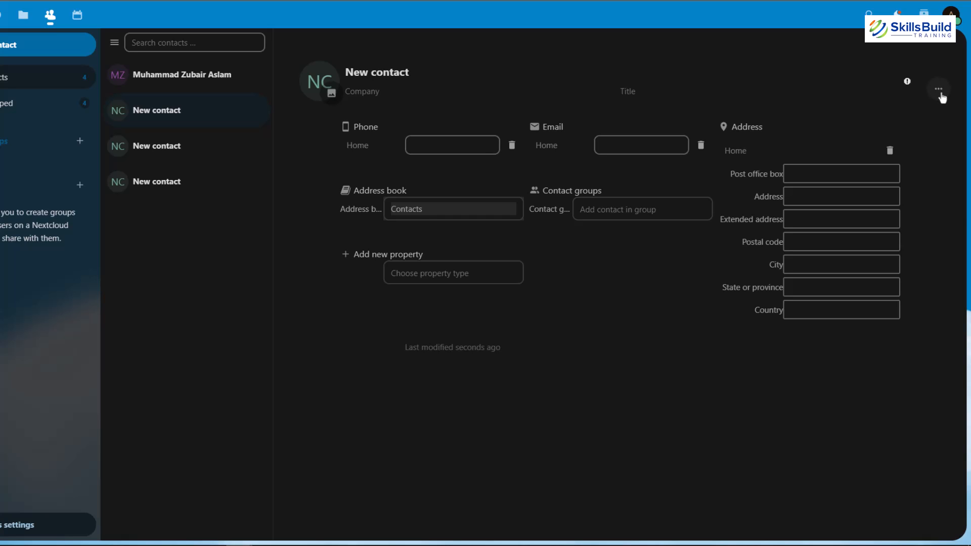
{"action": "left_click", "coordinate": [941, 96]}
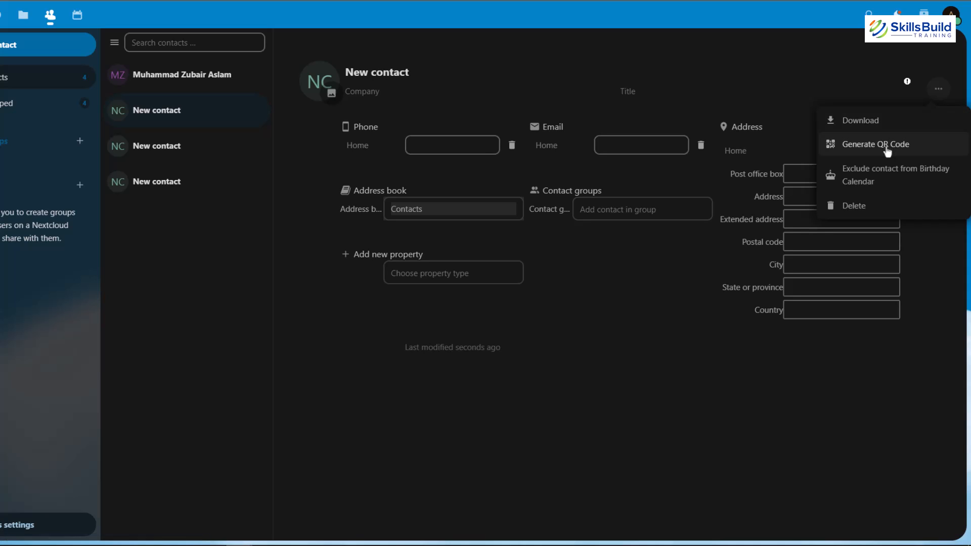
{"action": "left_click", "coordinate": [853, 208]}
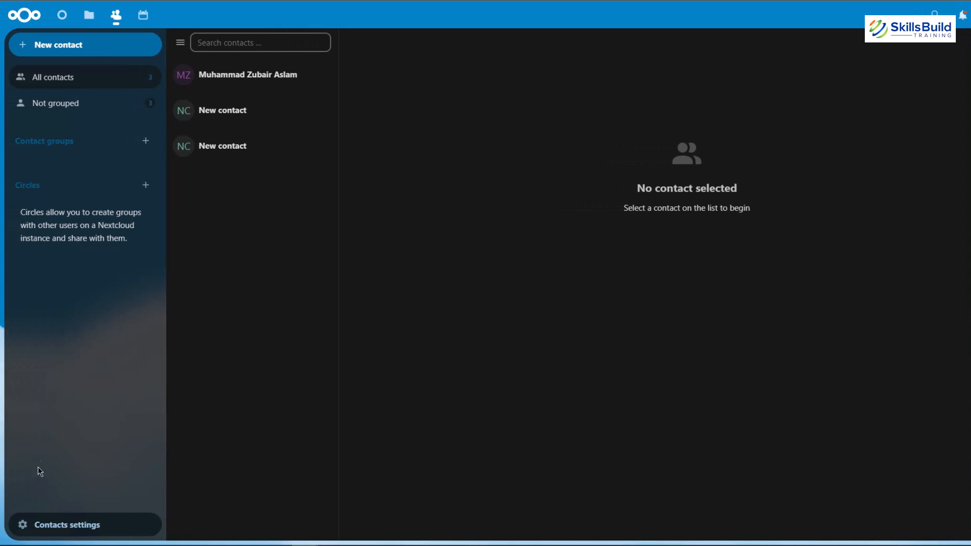
Step: Examine the sort orders and contact import sources in the contacts settings, then close the settings without changing anything
{"action": "left_click", "coordinate": [93, 524]}
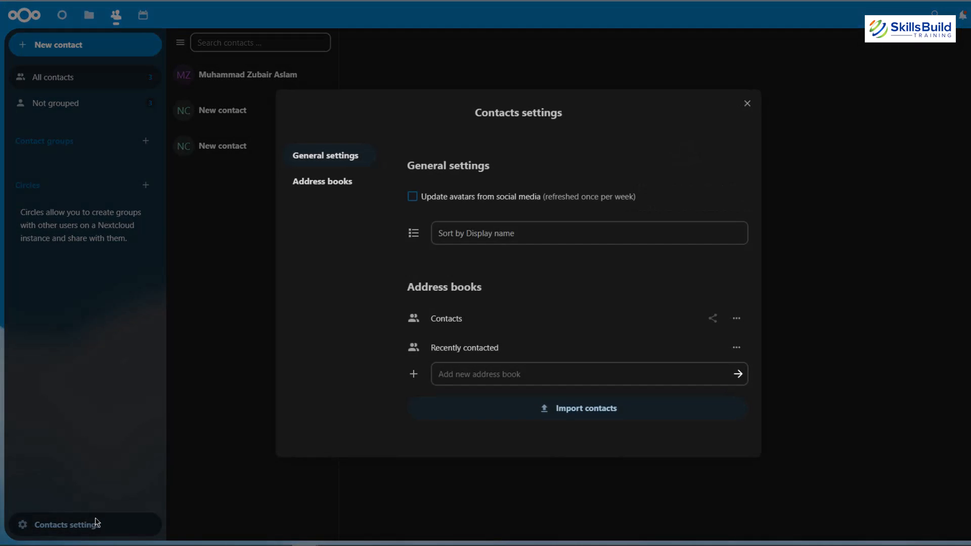
{"action": "left_click", "coordinate": [520, 241]}
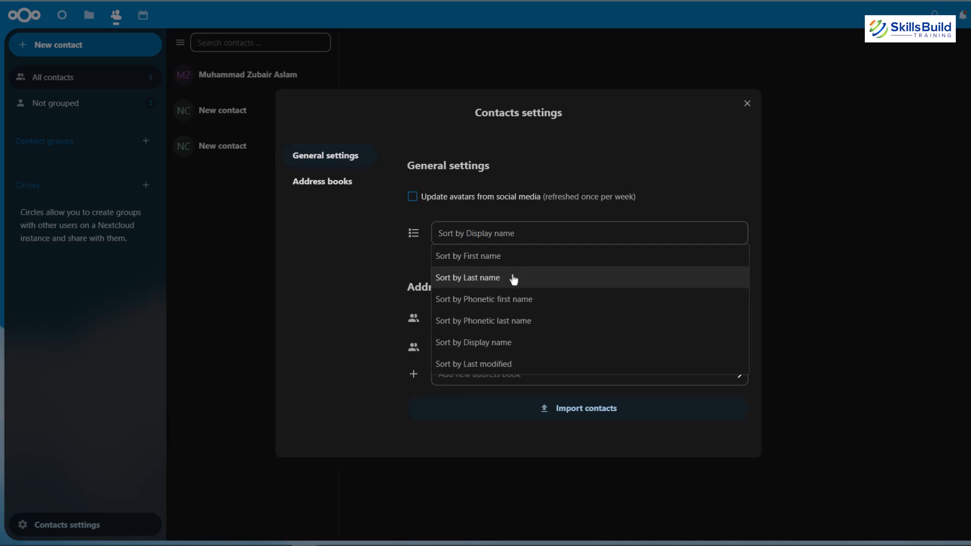
{"action": "left_click", "coordinate": [363, 291]}
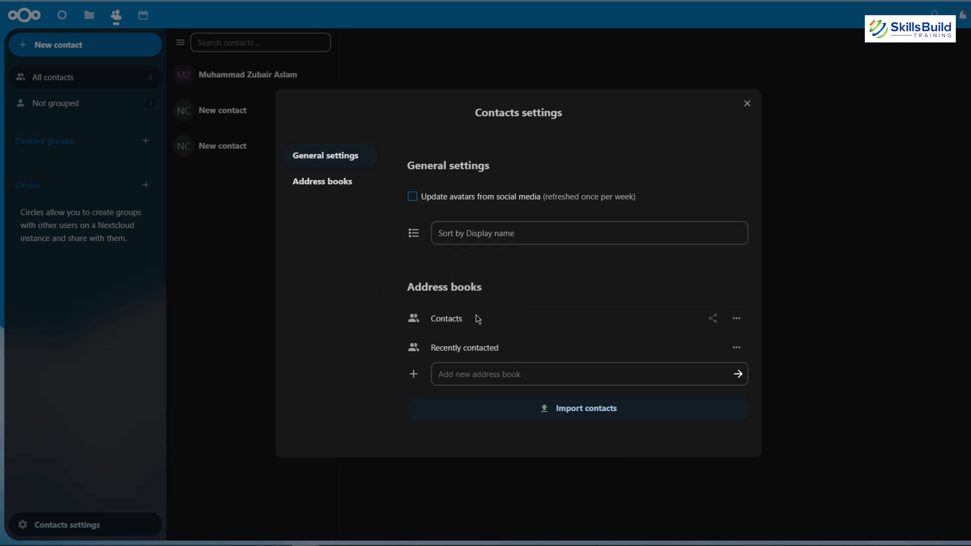
{"action": "left_click", "coordinate": [564, 410]}
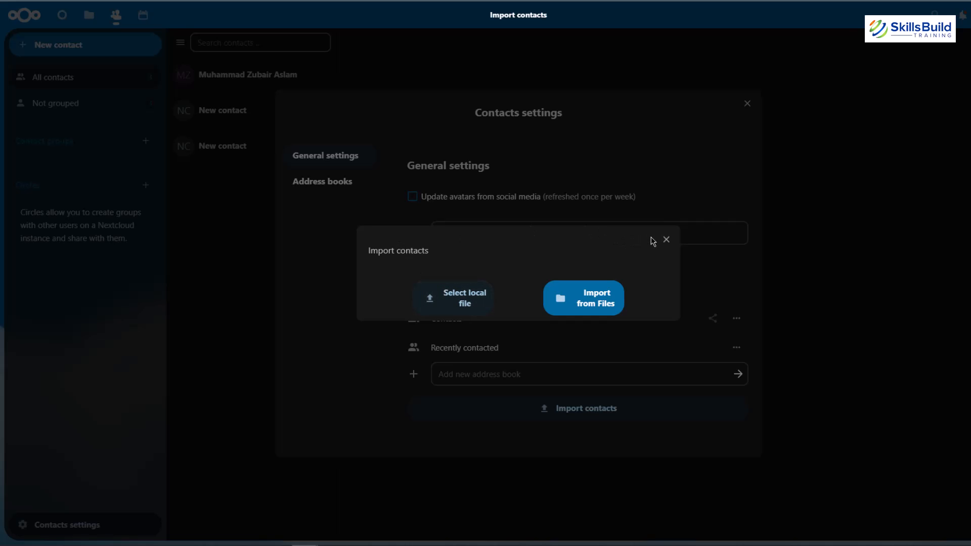
{"action": "left_click", "coordinate": [666, 240]}
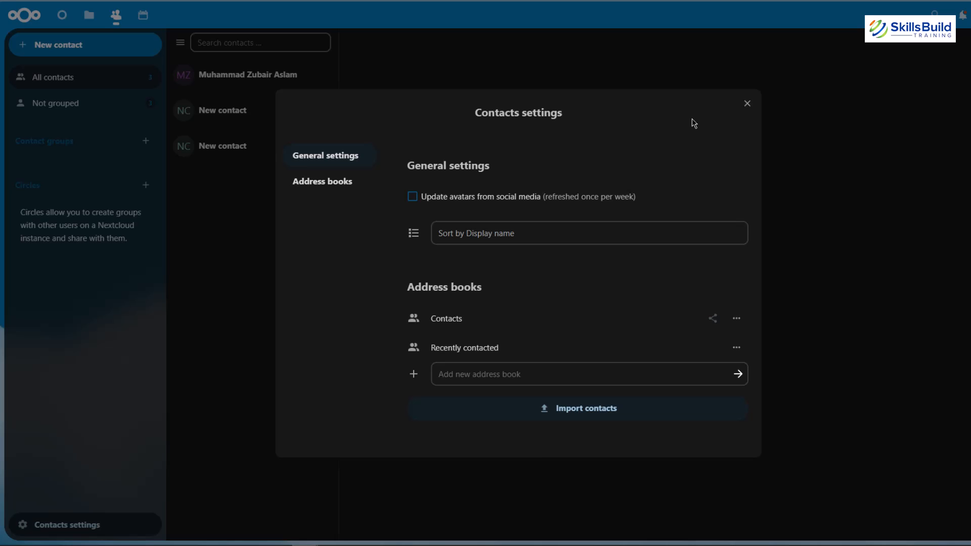
{"action": "left_click", "coordinate": [747, 103]}
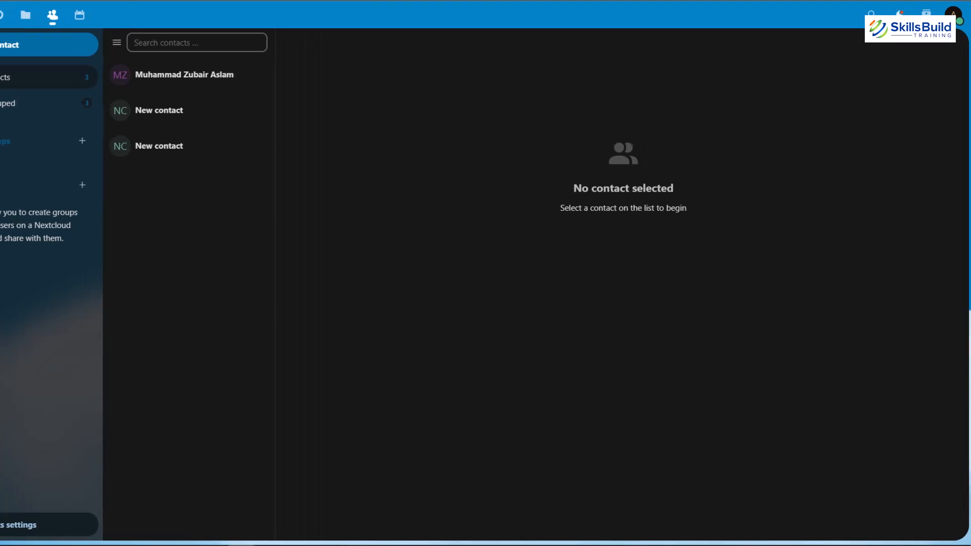
Step: Search the app management page for "task", then download and enable the Tasks app and open it
{"action": "left_click", "coordinate": [950, 14]}
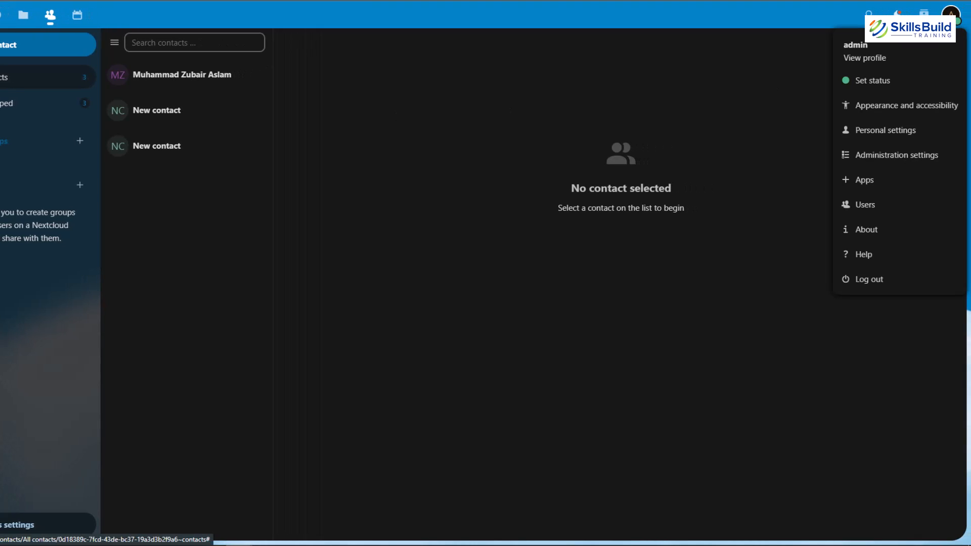
{"action": "left_click", "coordinate": [882, 187]}
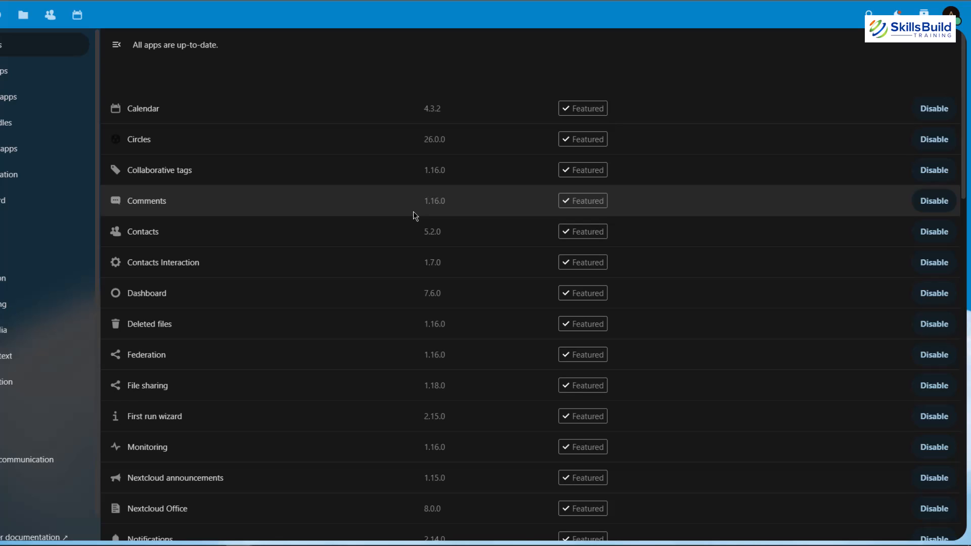
{"action": "key", "text": "ctrl+f"}
{"action": "type", "text": "task"}
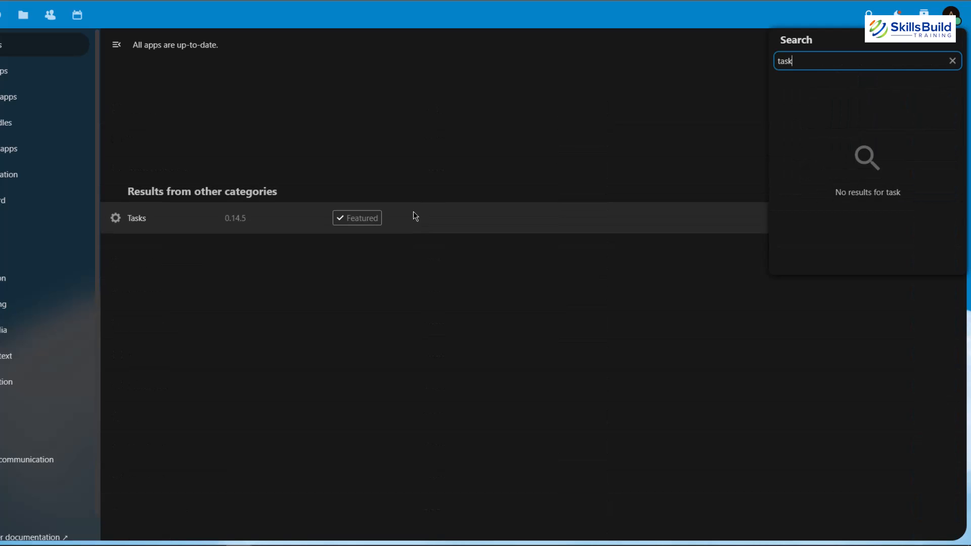
{"action": "left_click", "coordinate": [424, 302]}
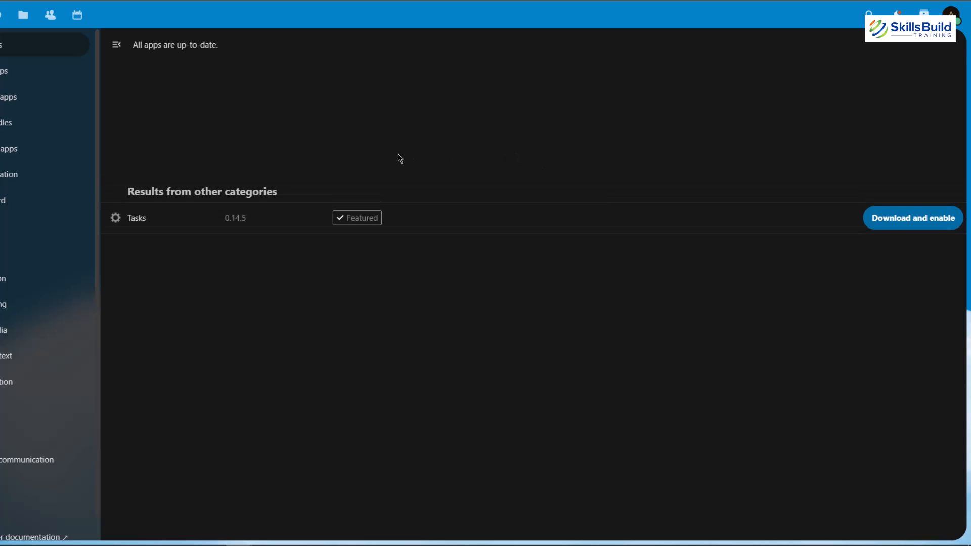
{"action": "left_click", "coordinate": [924, 224]}
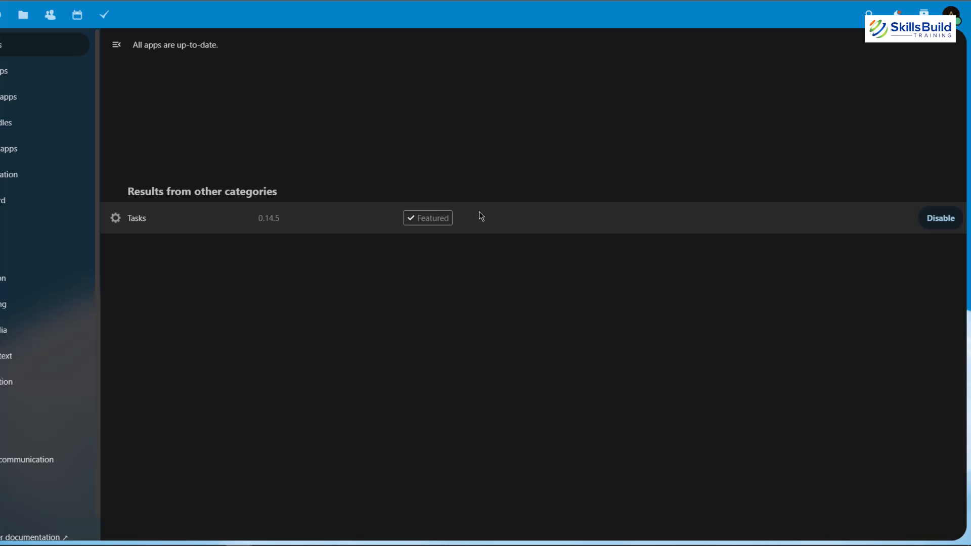
{"action": "left_click", "coordinate": [106, 23]}
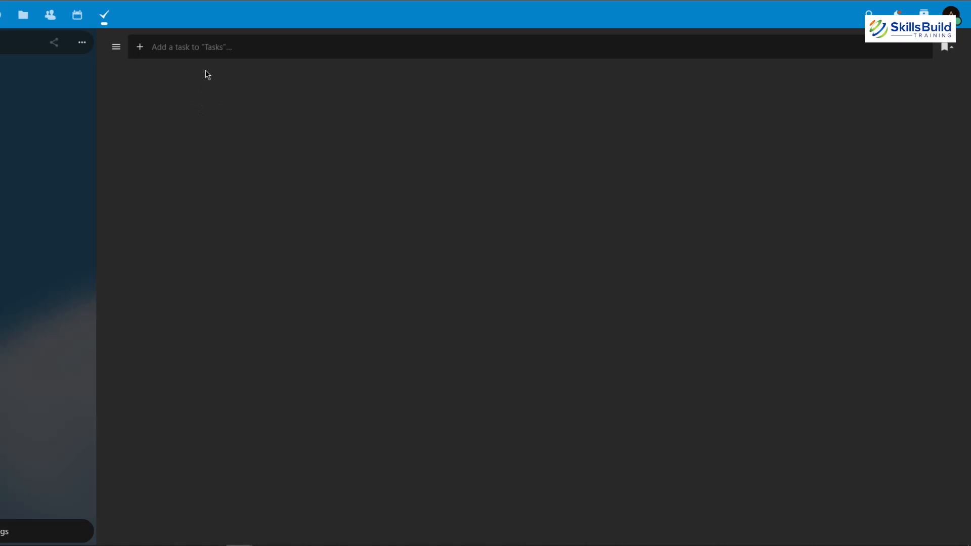
Step: Add a task named "Create a timeine" to the Tasks list
{"action": "left_click", "coordinate": [290, 44]}
{"action": "type", "text": "Create a timeine"}
{"action": "key", "text": "Return"}
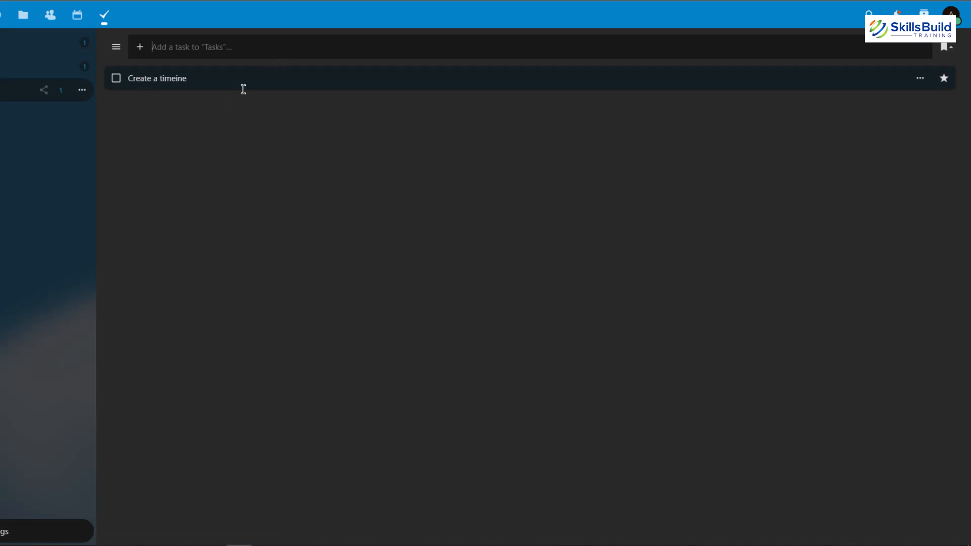
Step: Show the details of the "Create a timeine" task and add a subtask named "123" to it
{"action": "left_click", "coordinate": [180, 80]}
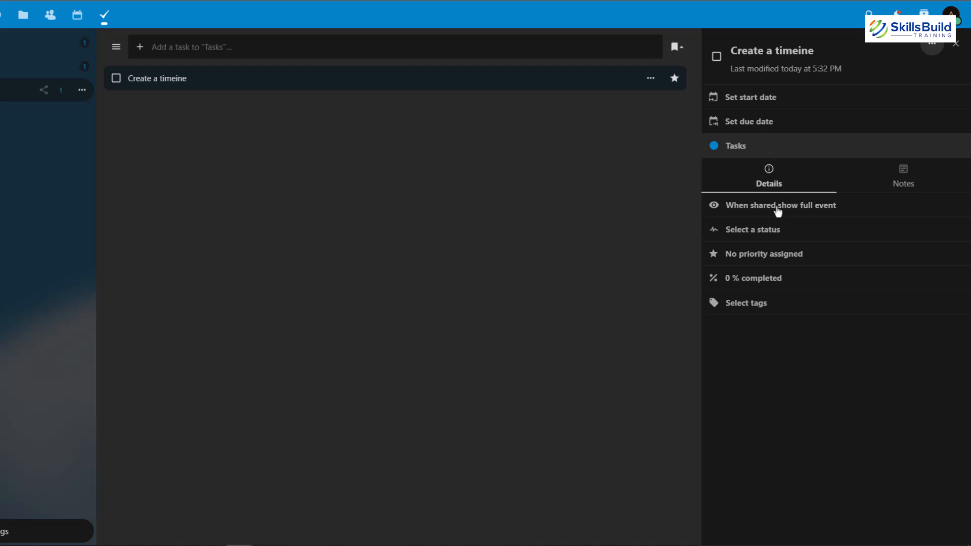
{"action": "left_click", "coordinate": [650, 79]}
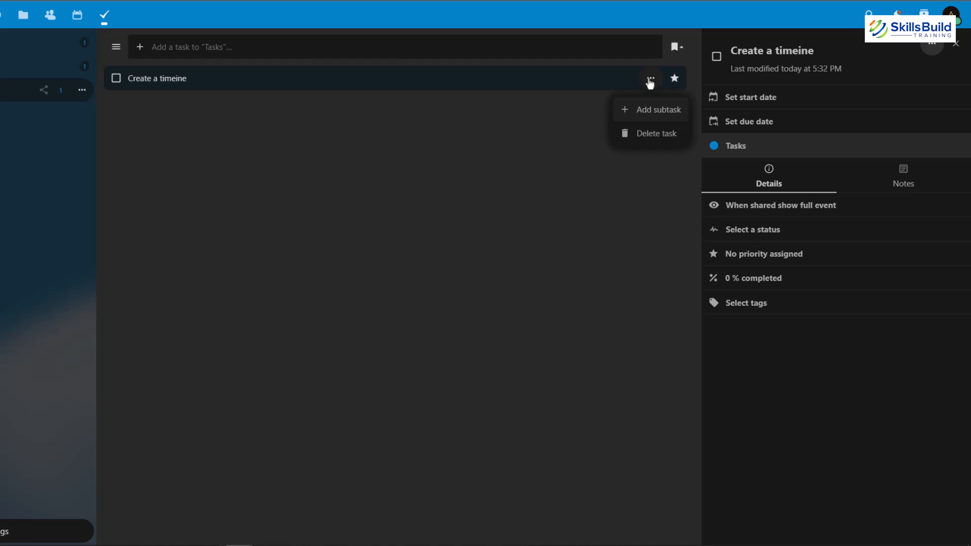
{"action": "left_click", "coordinate": [666, 113]}
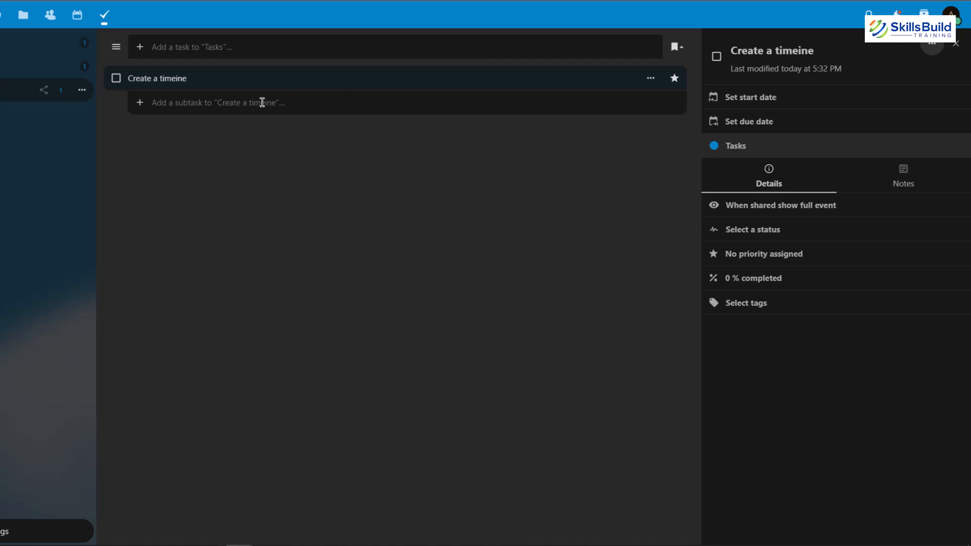
{"action": "type", "text": "123"}
{"action": "key", "text": "Return"}
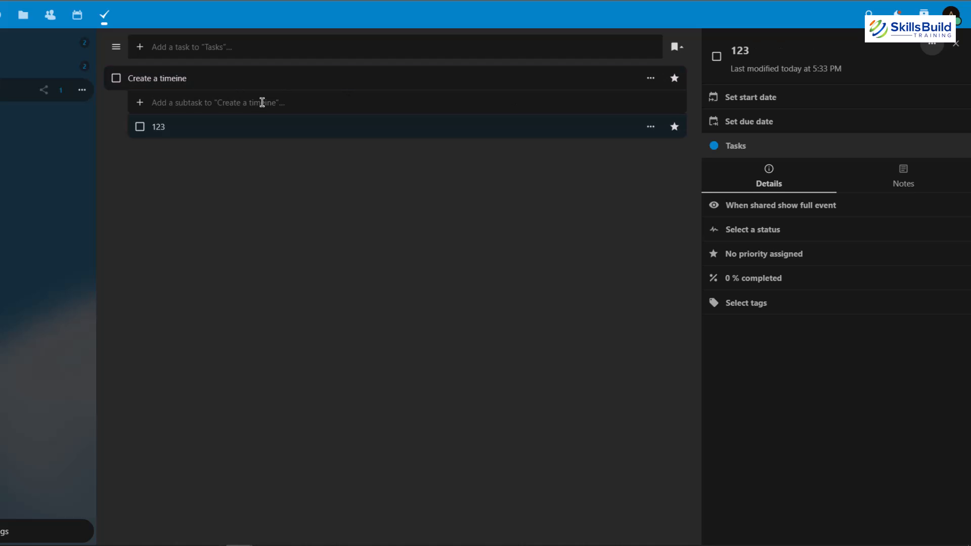
{"action": "left_click", "coordinate": [651, 80]}
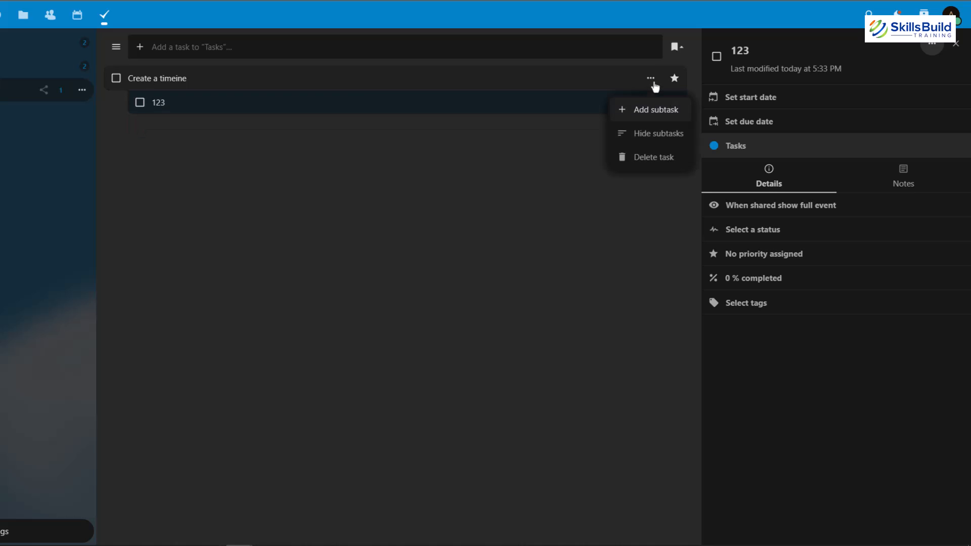
{"action": "left_click", "coordinate": [659, 117]}
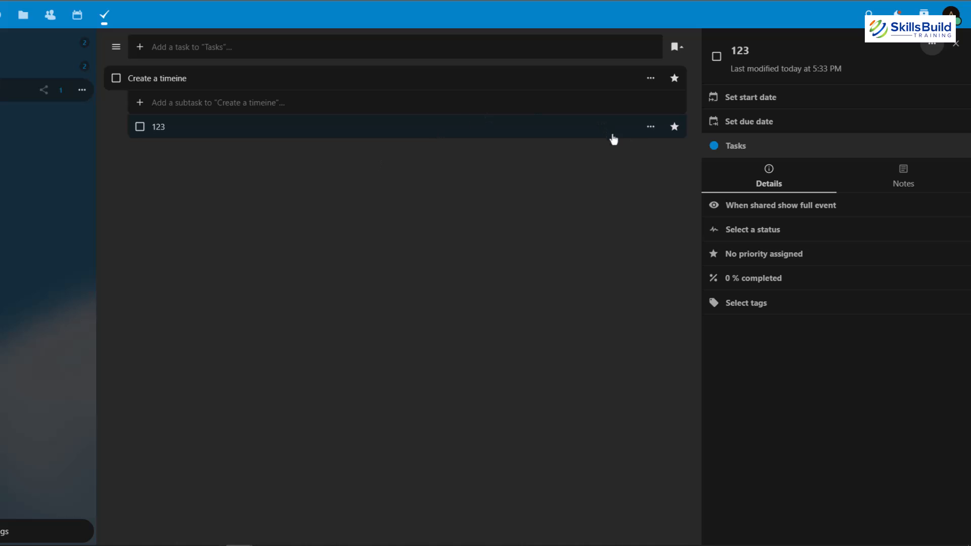
{"action": "left_click", "coordinate": [651, 127]}
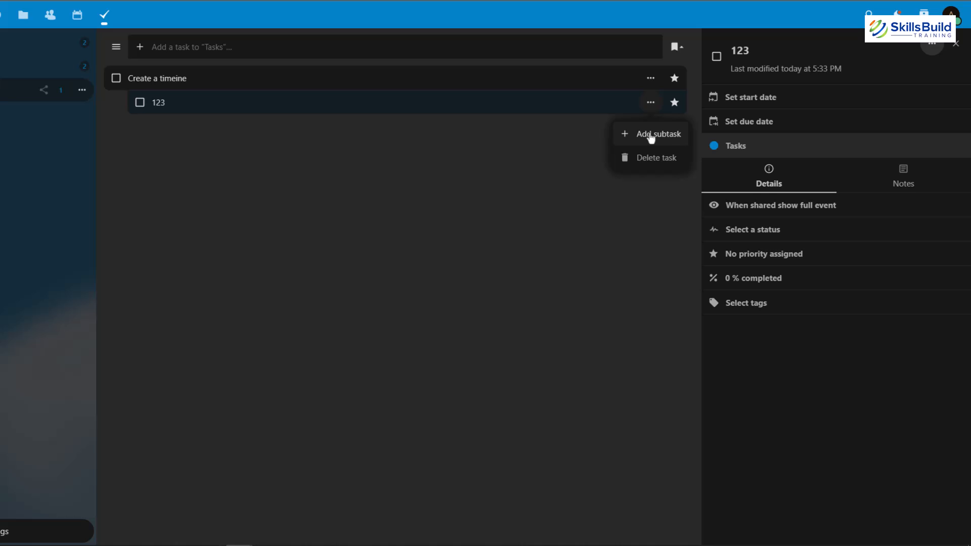
{"action": "left_click", "coordinate": [527, 157]}
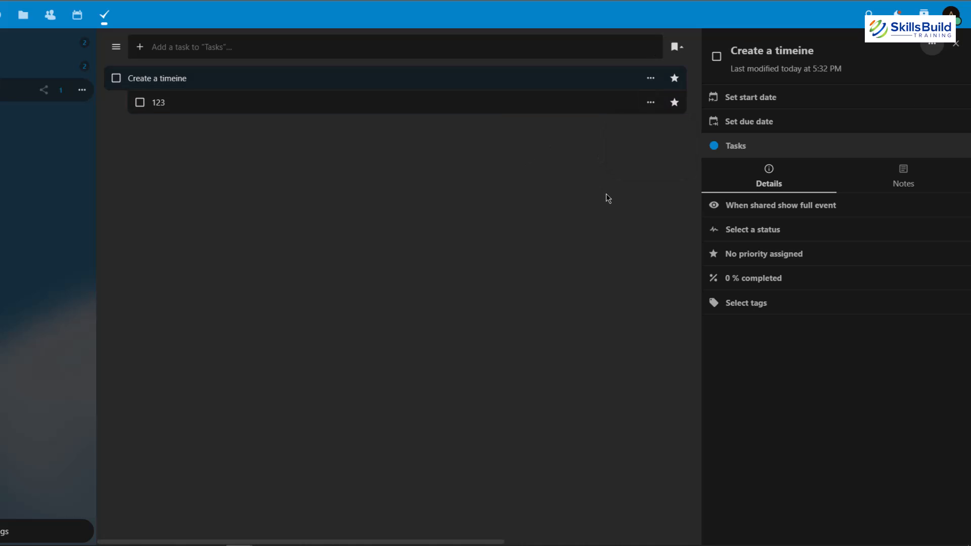
Step: Examine the sort orders offered for the task list, then the default list and smart collection visibility options in the tasks settings
{"action": "left_click", "coordinate": [675, 50]}
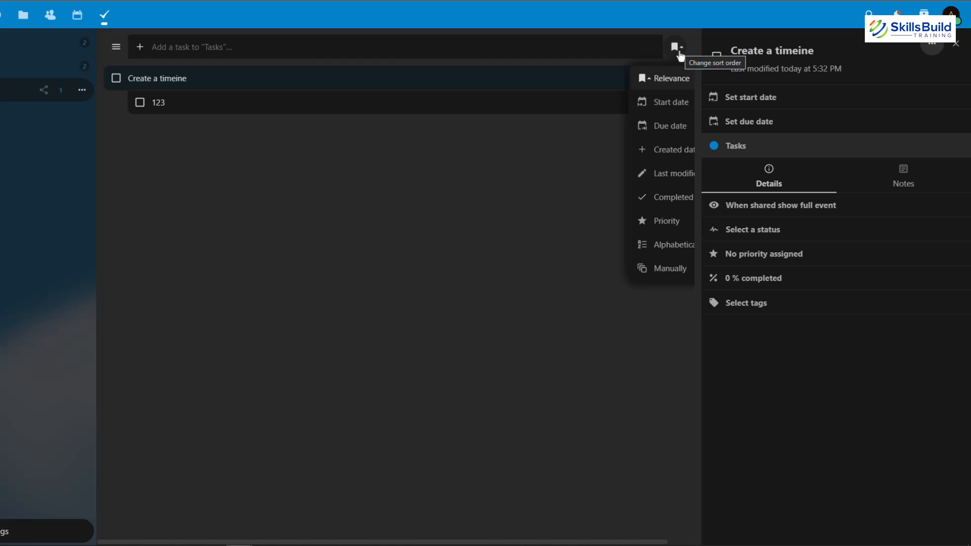
{"action": "left_click", "coordinate": [429, 207]}
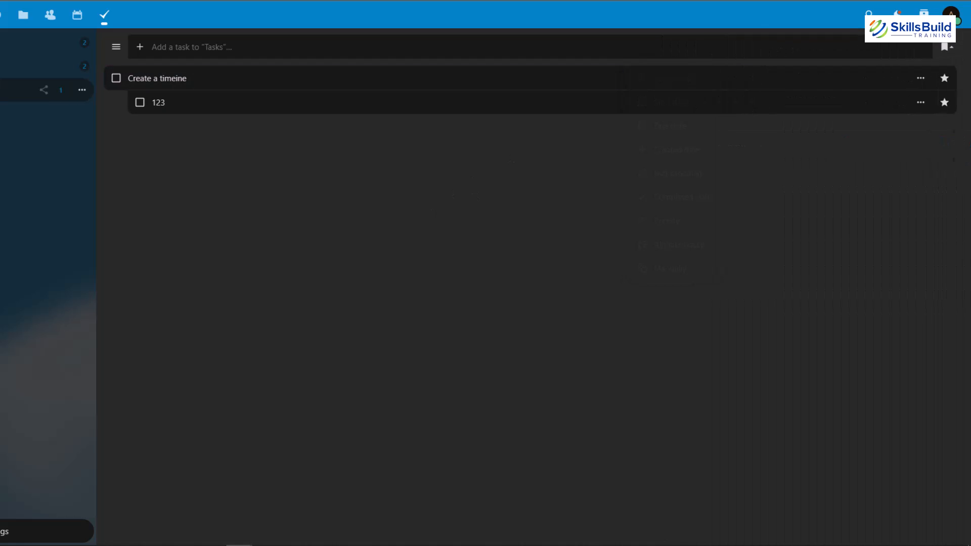
{"action": "left_click", "coordinate": [941, 49]}
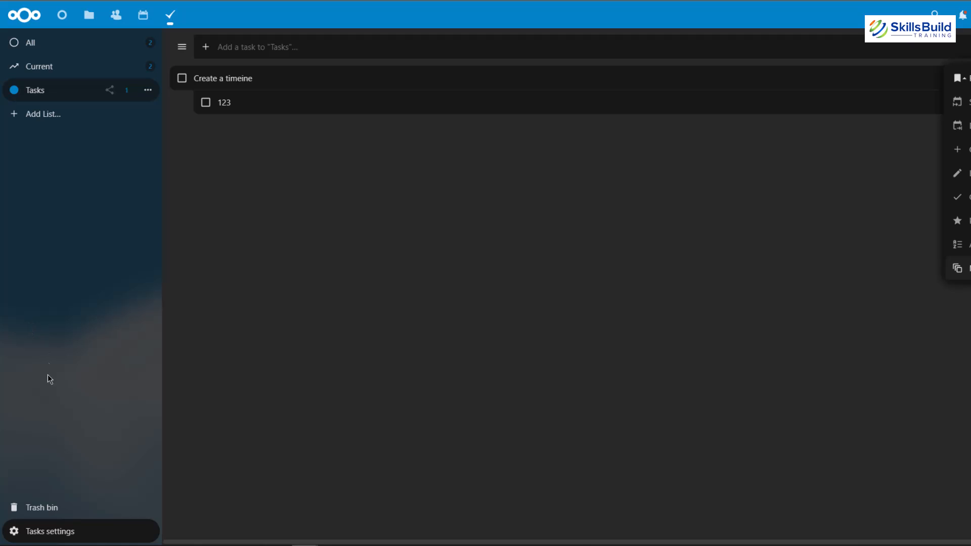
{"action": "left_click", "coordinate": [54, 537]}
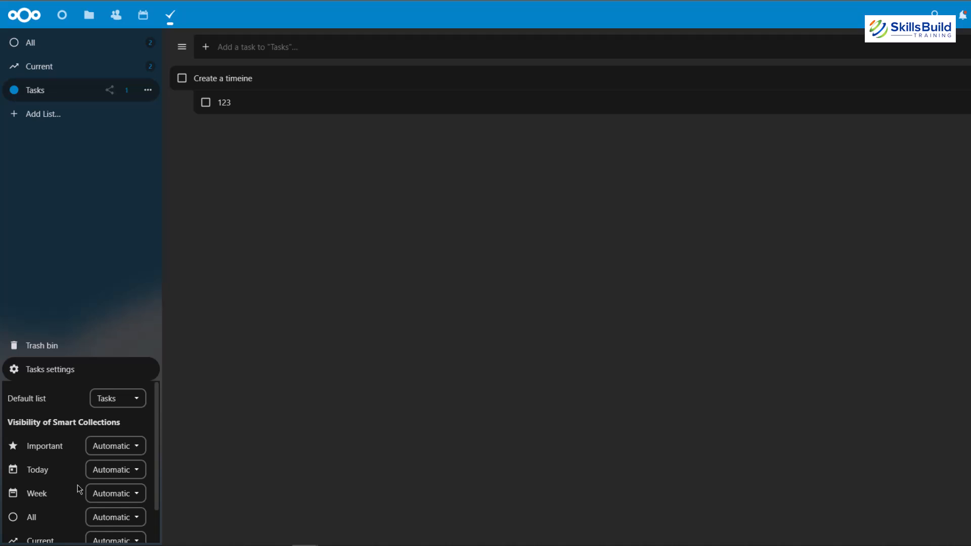
{"action": "scroll", "coordinate": [79, 489], "scroll_direction": "down", "scroll_amount": 1}
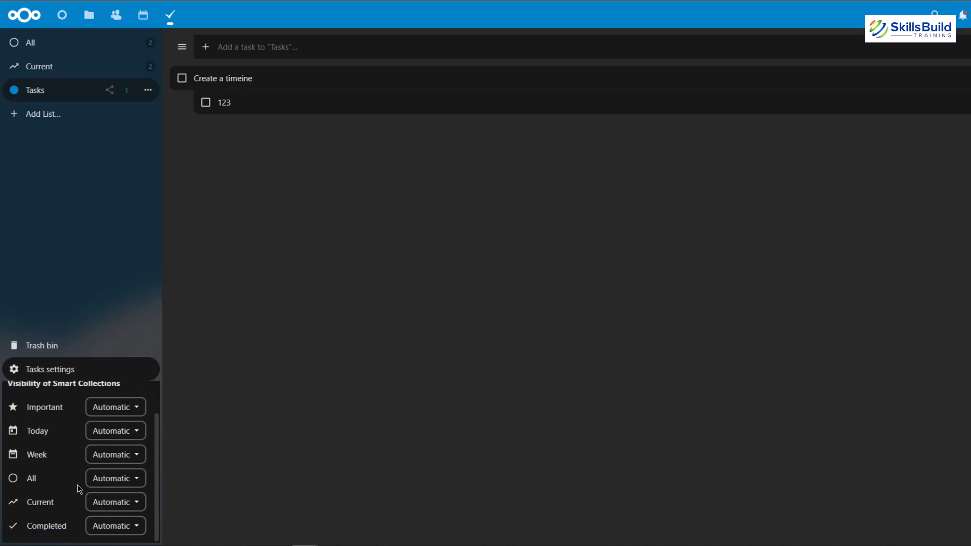
Step: Close the tasks settings and view the Current and All smart collections
{"action": "left_click", "coordinate": [77, 272]}
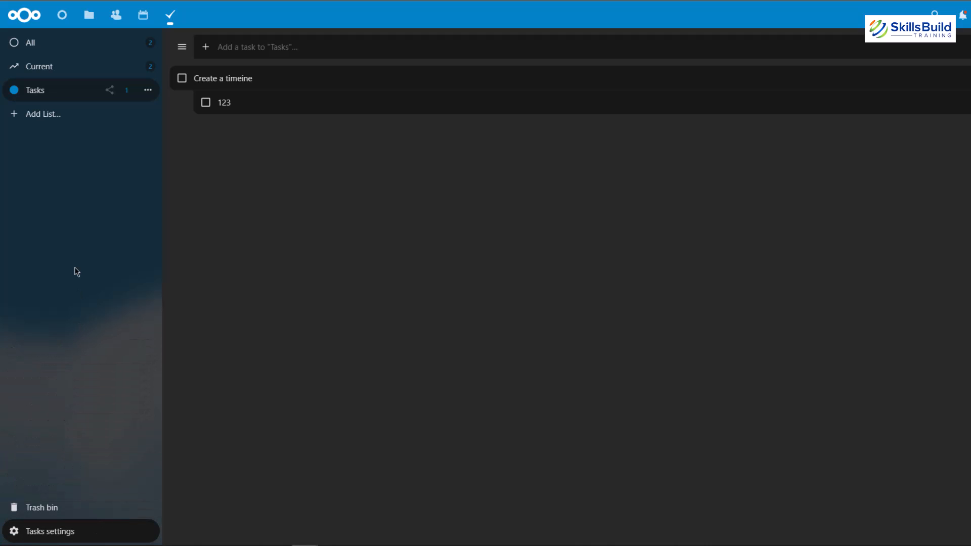
{"action": "left_click", "coordinate": [45, 69]}
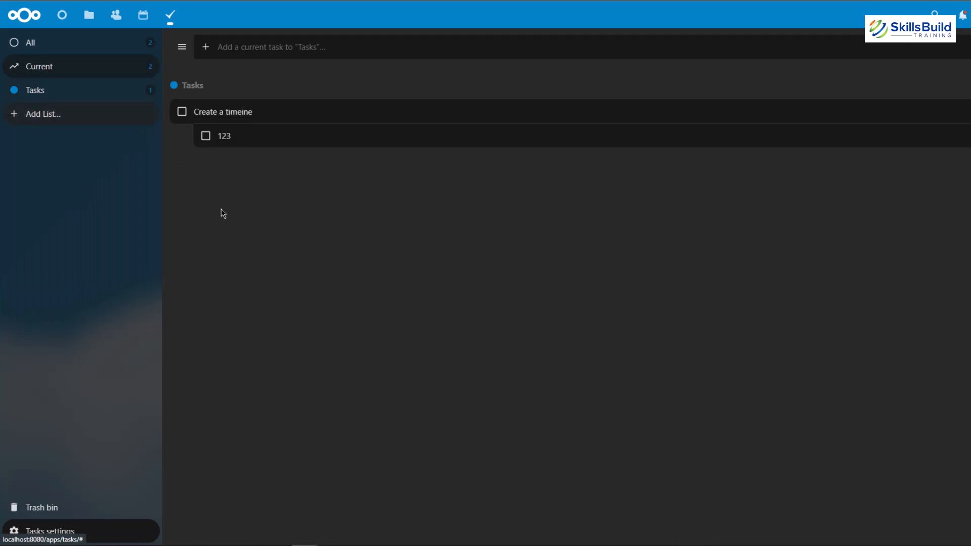
{"action": "left_click", "coordinate": [65, 43]}
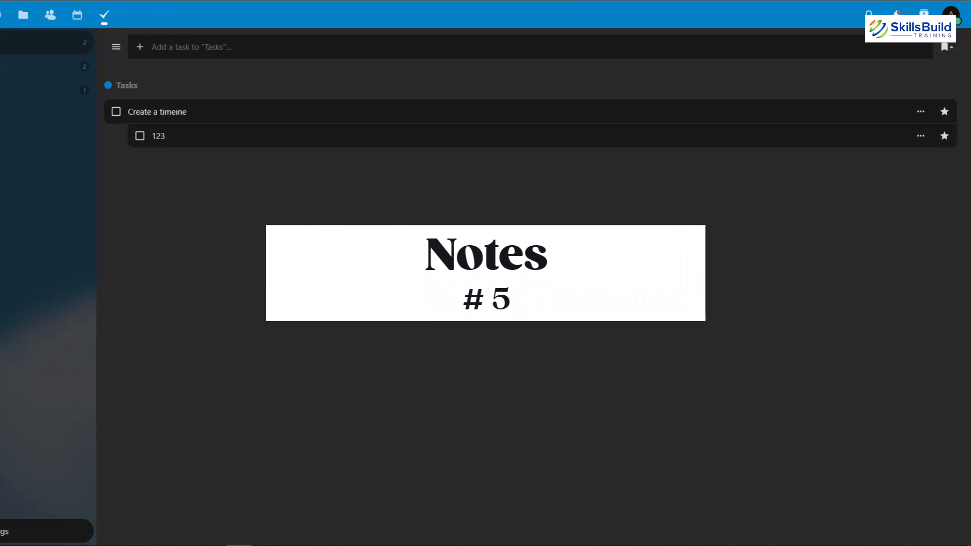
Step: Search the app management page for "notes", enable the Notes app and open it
{"action": "left_click", "coordinate": [950, 14]}
{"action": "left_click", "coordinate": [866, 180]}
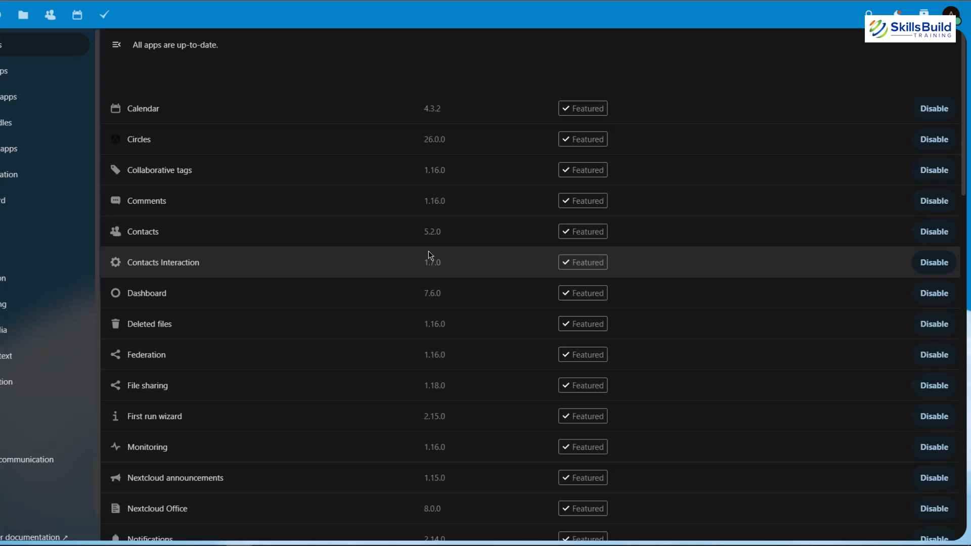
{"action": "key", "text": "ctrl+f"}
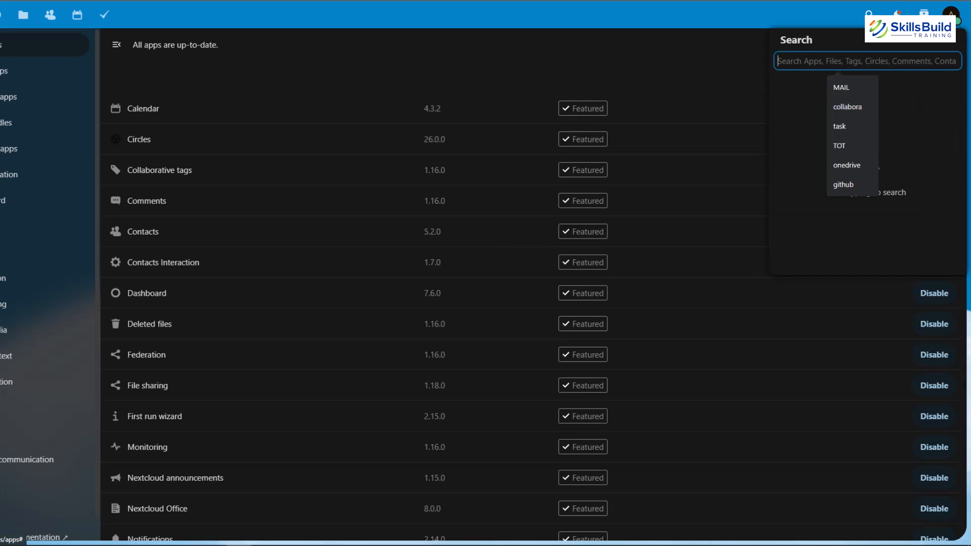
{"action": "type", "text": "notes"}
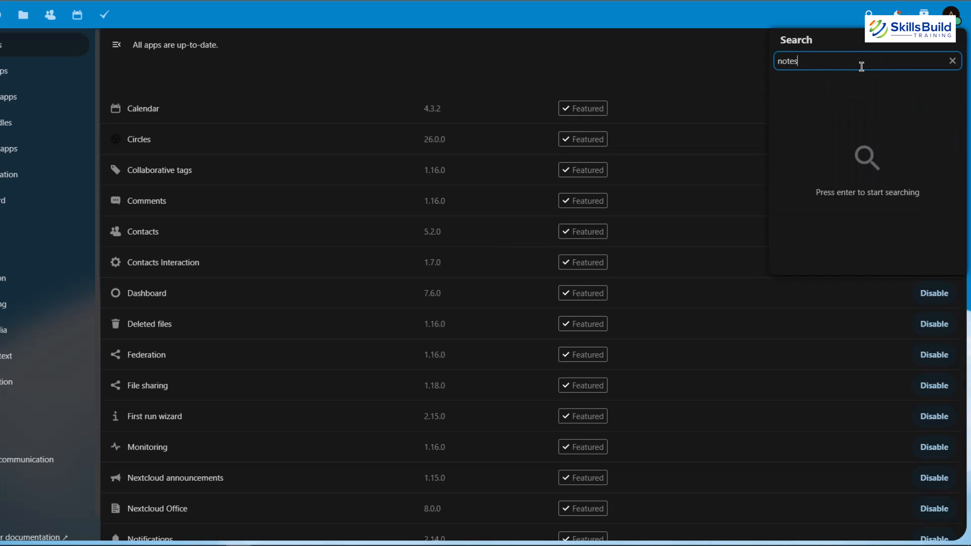
{"action": "key", "text": "Return"}
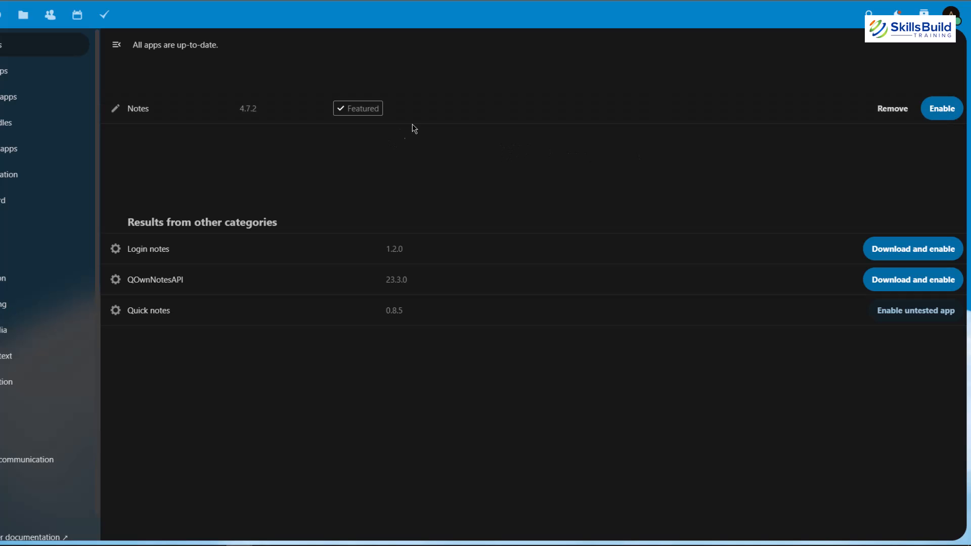
{"action": "left_click", "coordinate": [943, 110]}
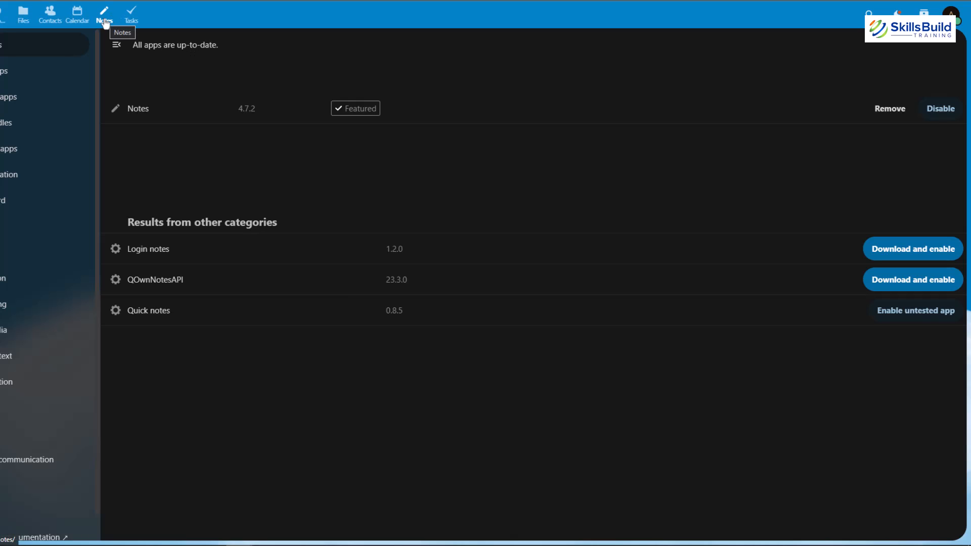
{"action": "left_click", "coordinate": [105, 21]}
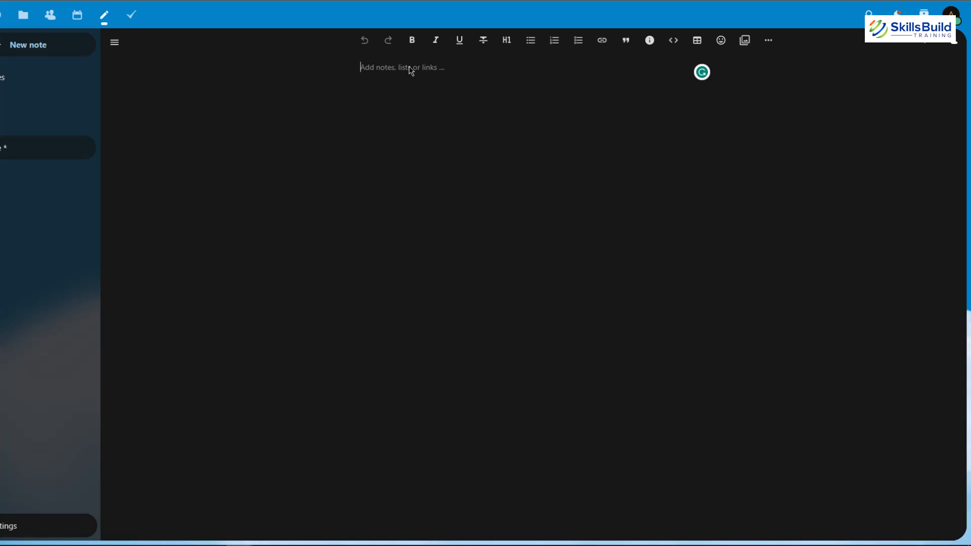
Step: Write "213213" in the new note and rename the note to a person's first name followed by "Office"
{"action": "type", "text": "213213"}
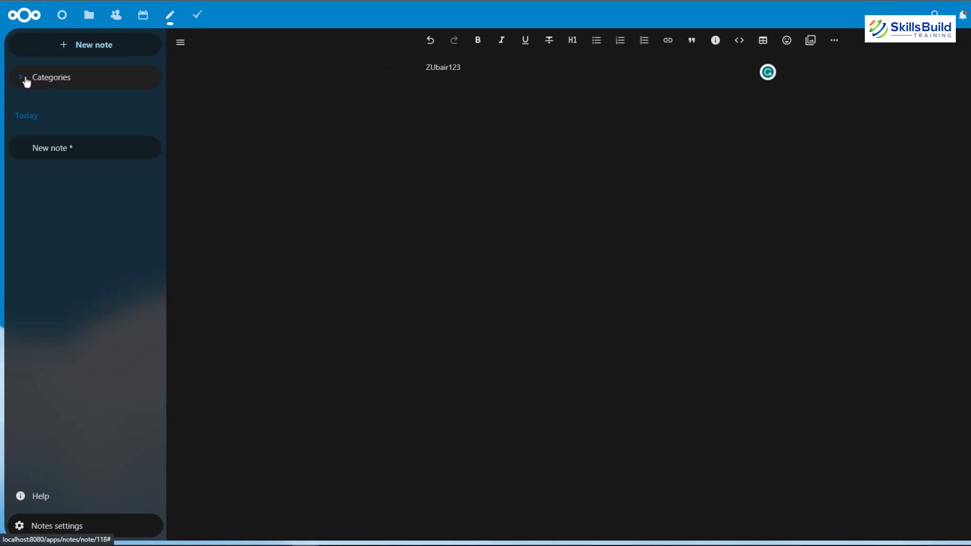
{"action": "left_click", "coordinate": [27, 83]}
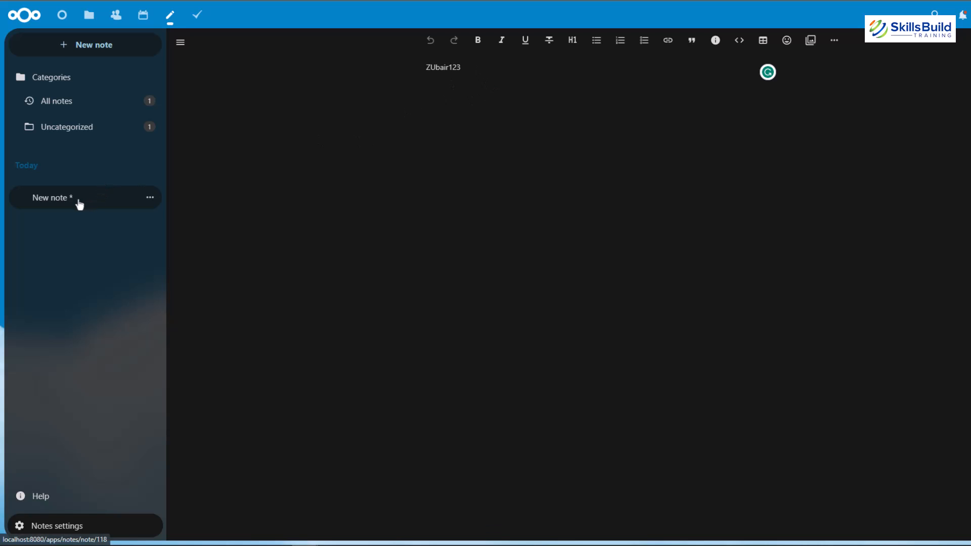
{"action": "left_click", "coordinate": [150, 199]}
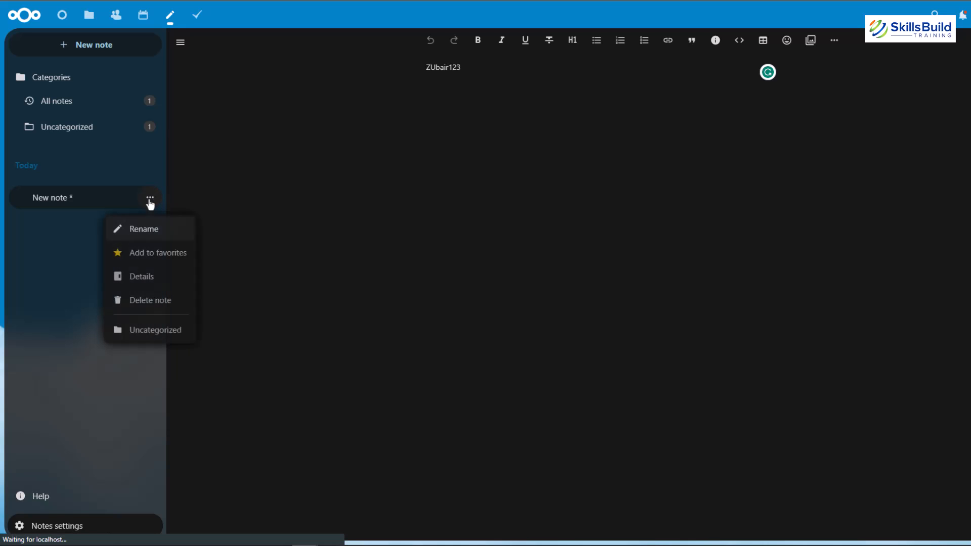
{"action": "left_click", "coordinate": [143, 230]}
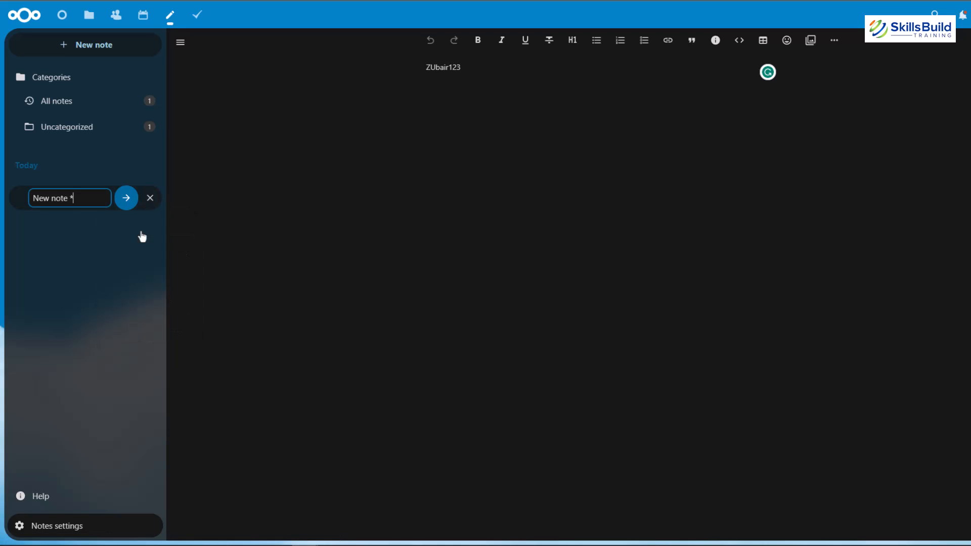
{"action": "key", "text": "ctrl+a"}
{"action": "type", "text": "Zubair Office"}
{"action": "key", "text": "Return"}
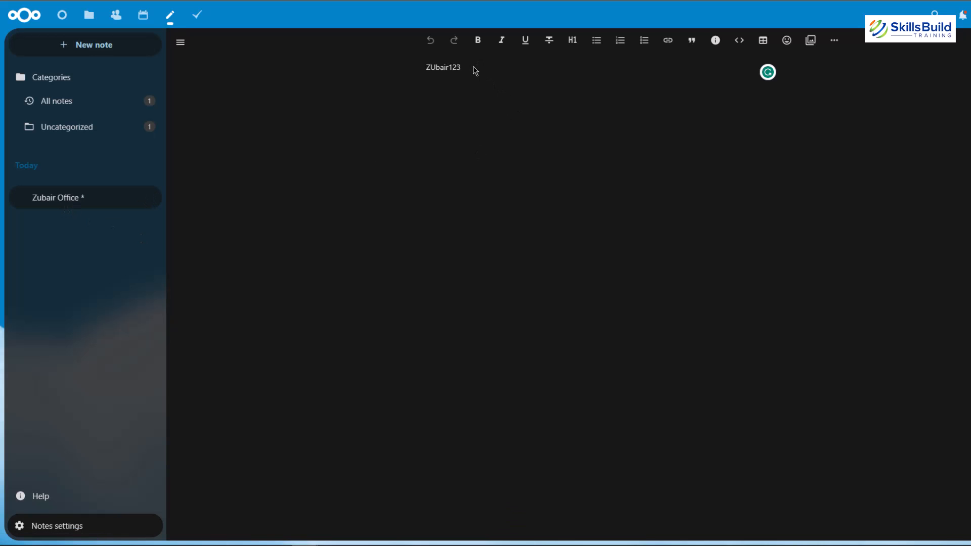
Step: Add the lines "123", "dwee" and "wqewq" below the note's existing text and create another blank note
{"action": "key", "text": "Return"}
{"action": "type", "text": "123"}
{"action": "key", "text": "Return"}
{"action": "type", "text": "dwee"}
{"action": "key", "text": "Return"}
{"action": "type", "text": "wqewq"}
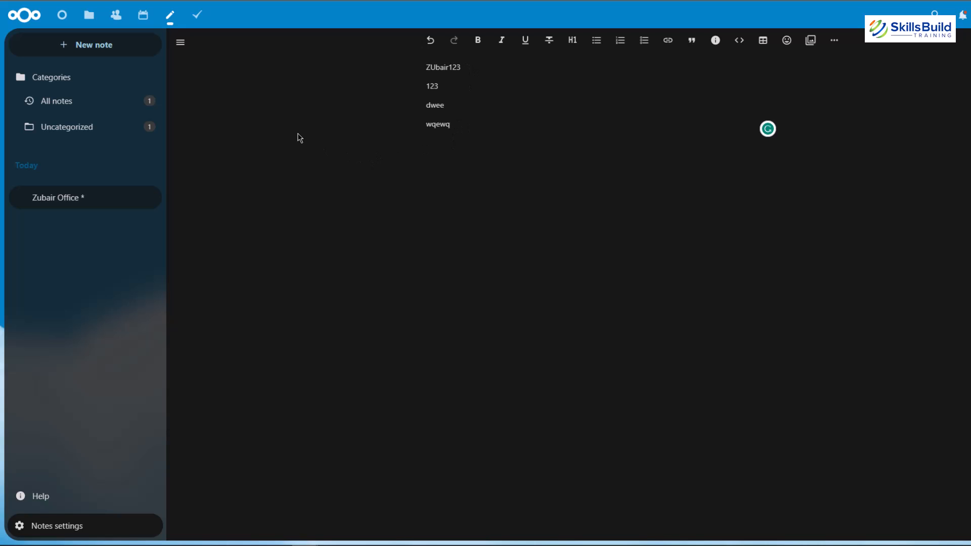
{"action": "left_click", "coordinate": [86, 50]}
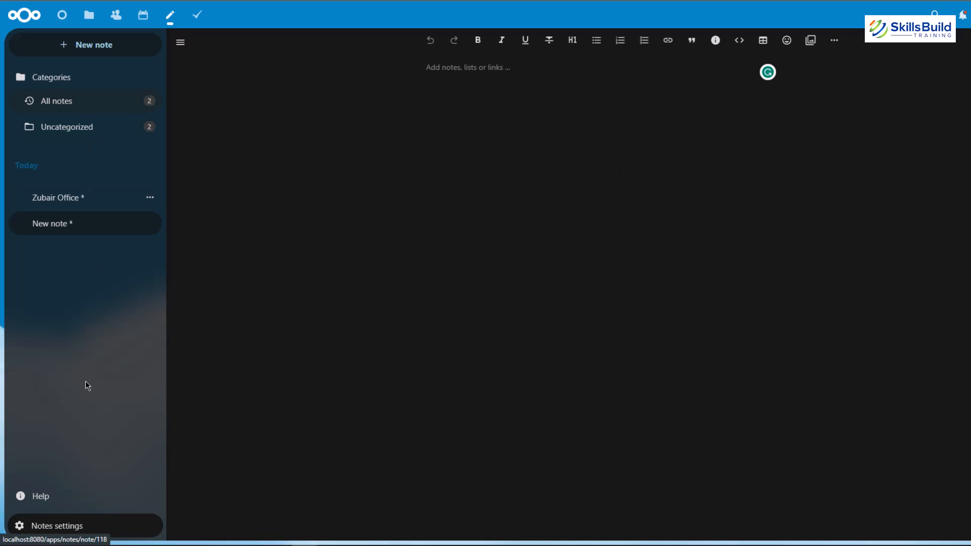
Step: Examine the notes settings for the storage folder and the file extensions offered for new notes
{"action": "left_click", "coordinate": [102, 524]}
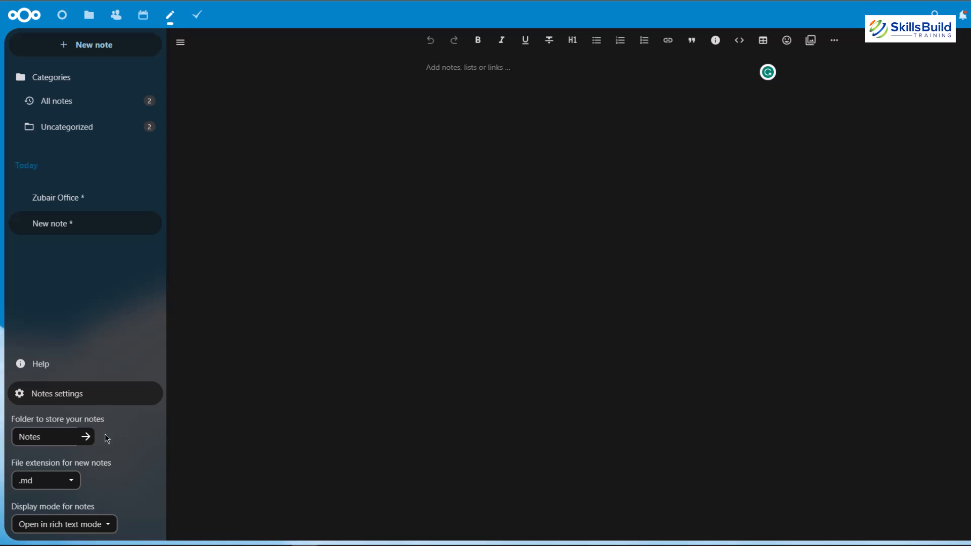
{"action": "left_click", "coordinate": [87, 437]}
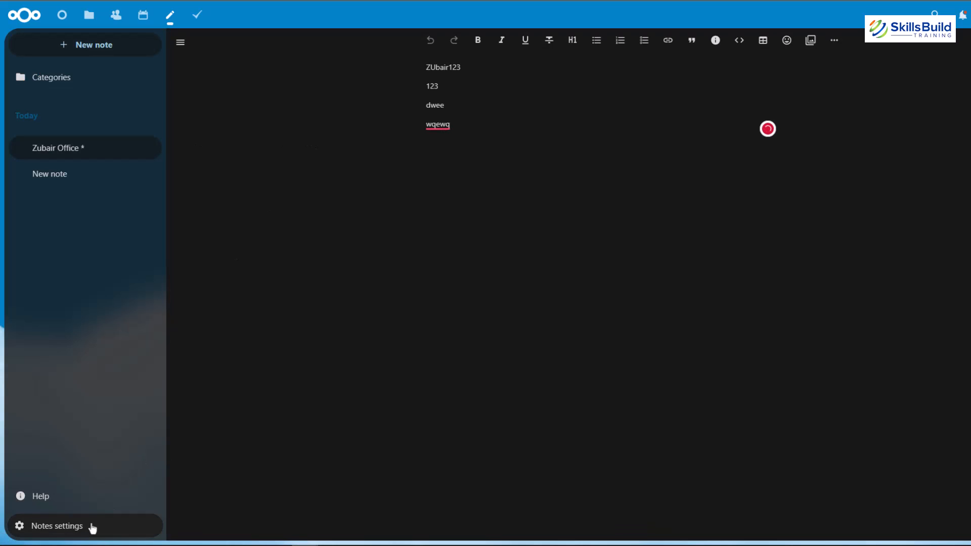
{"action": "left_click", "coordinate": [92, 528]}
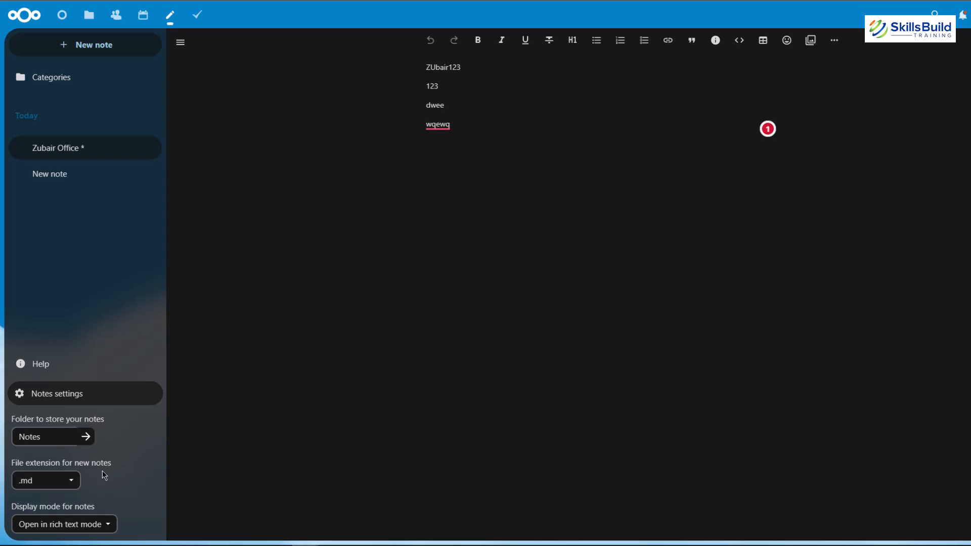
{"action": "left_click", "coordinate": [71, 480]}
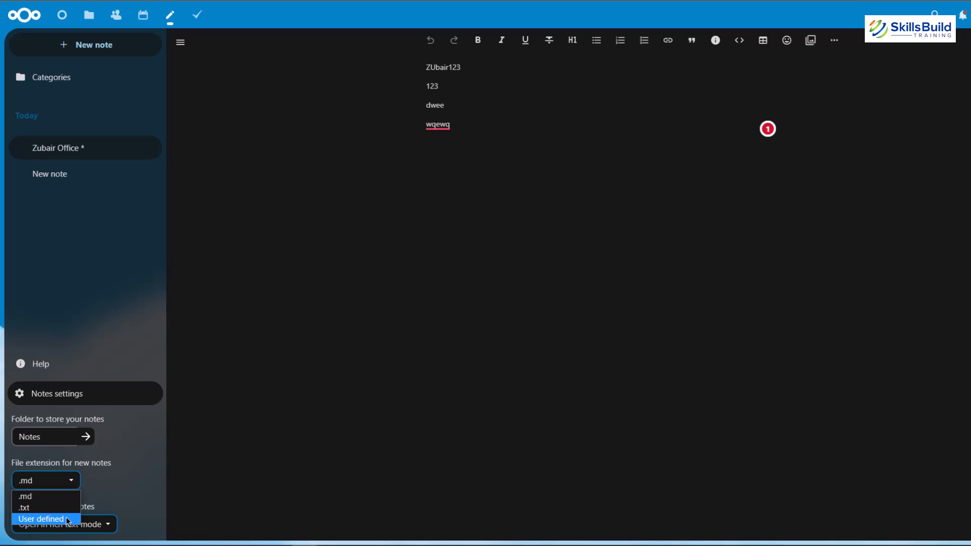
{"action": "left_click", "coordinate": [148, 469]}
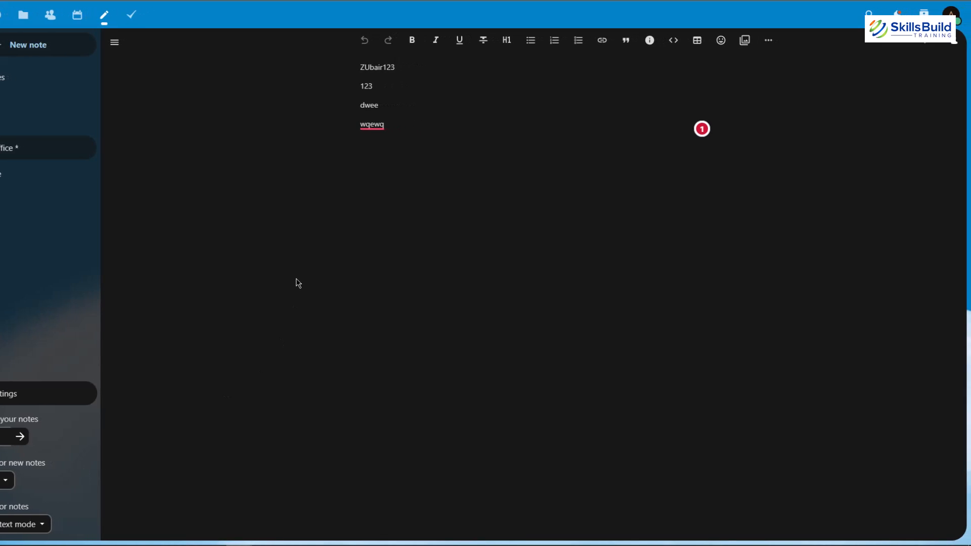
{"action": "left_click", "coordinate": [340, 279]}
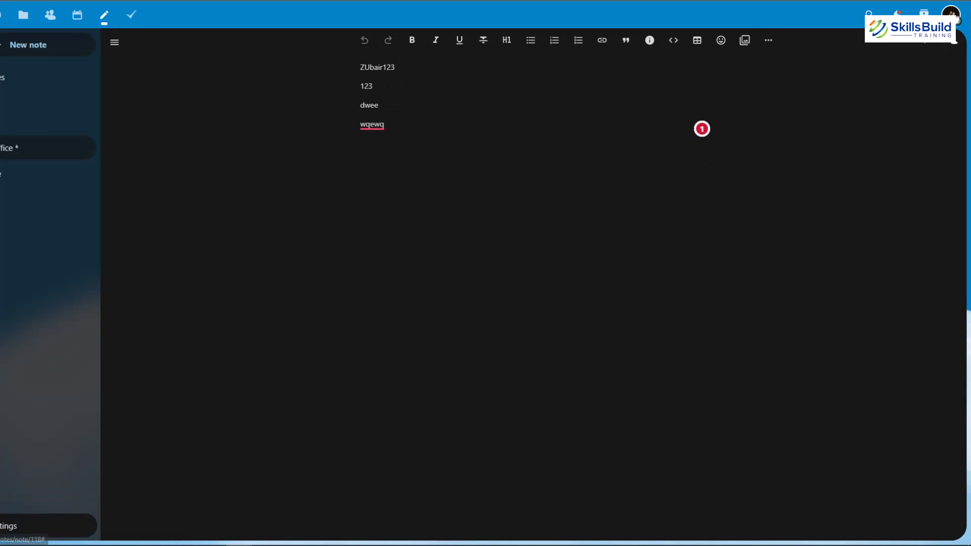
Step: Search the app management page for "talk", enable the Talk app and open it
{"action": "left_click", "coordinate": [950, 14]}
{"action": "left_click", "coordinate": [884, 183]}
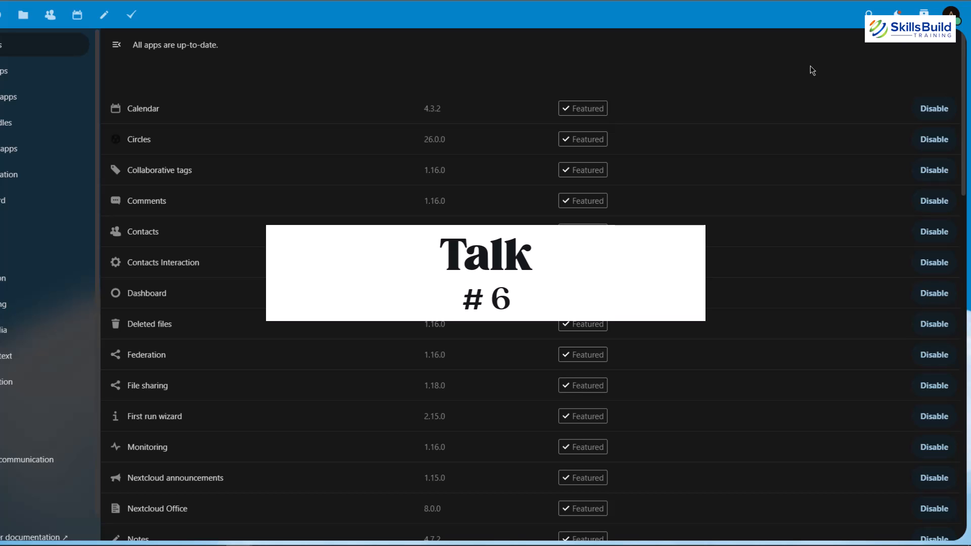
{"action": "key", "text": "ctrl+f"}
{"action": "type", "text": "tal"}
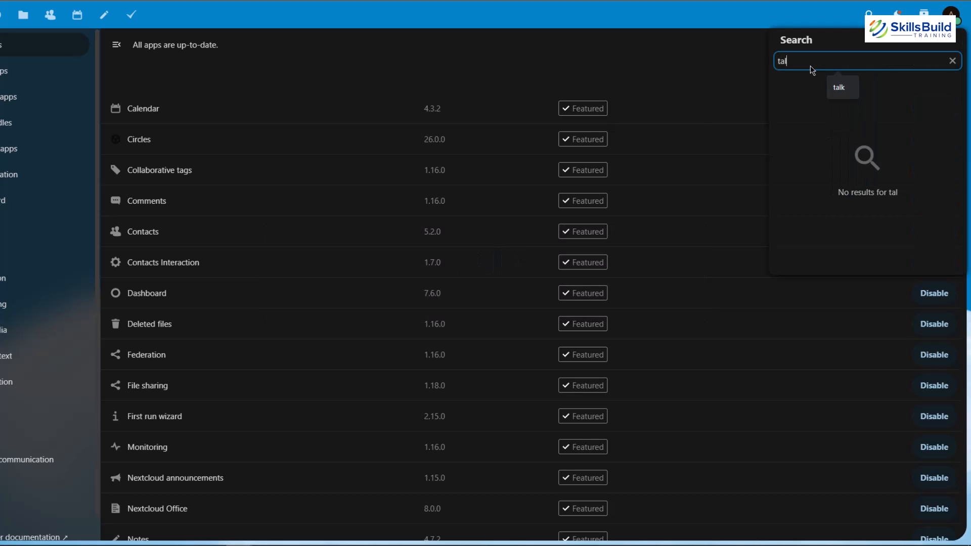
{"action": "type", "text": "k"}
{"action": "left_click", "coordinate": [685, 74]}
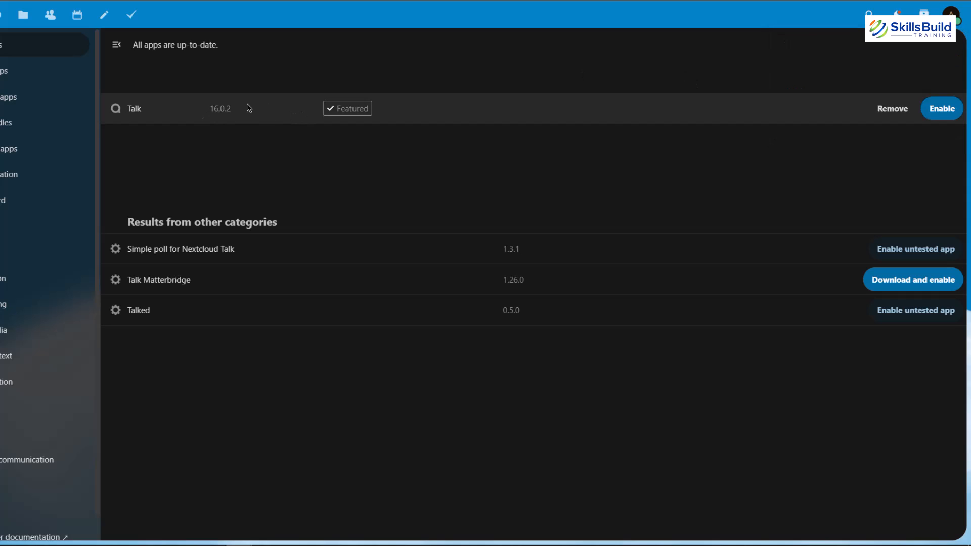
{"action": "left_click", "coordinate": [937, 110]}
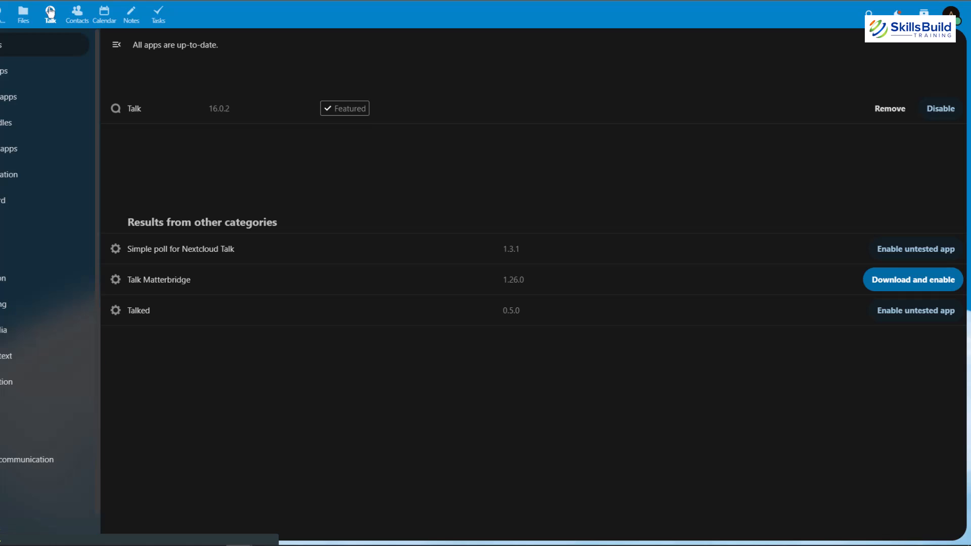
{"action": "left_click", "coordinate": [50, 12]}
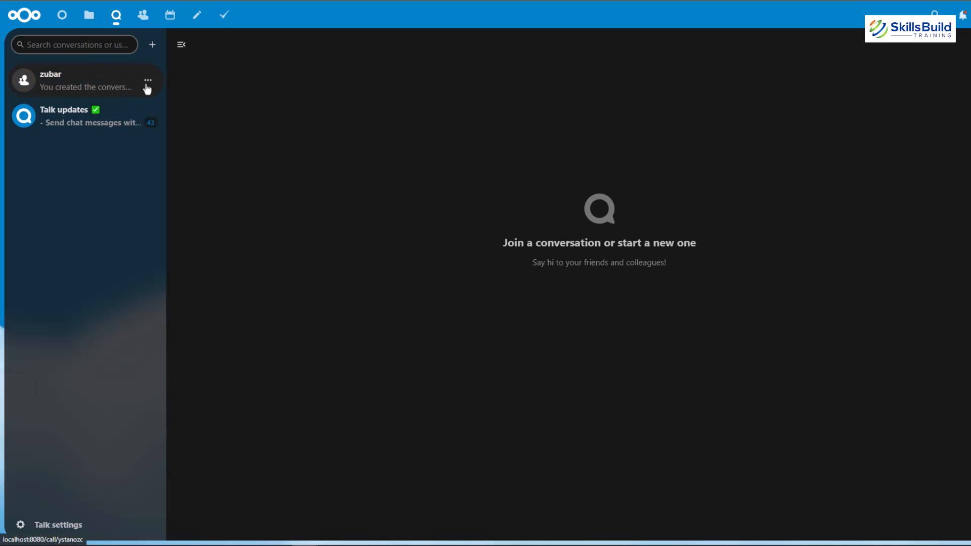
Step: Check the actions offered for the existing group conversation and create a group conversation named "123" without adding participants
{"action": "left_click", "coordinate": [148, 82]}
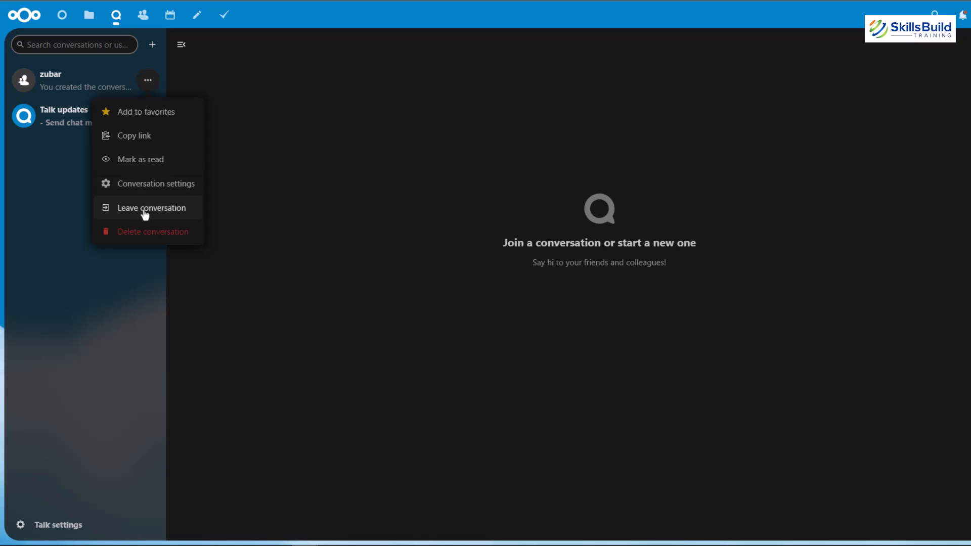
{"action": "left_click", "coordinate": [33, 169]}
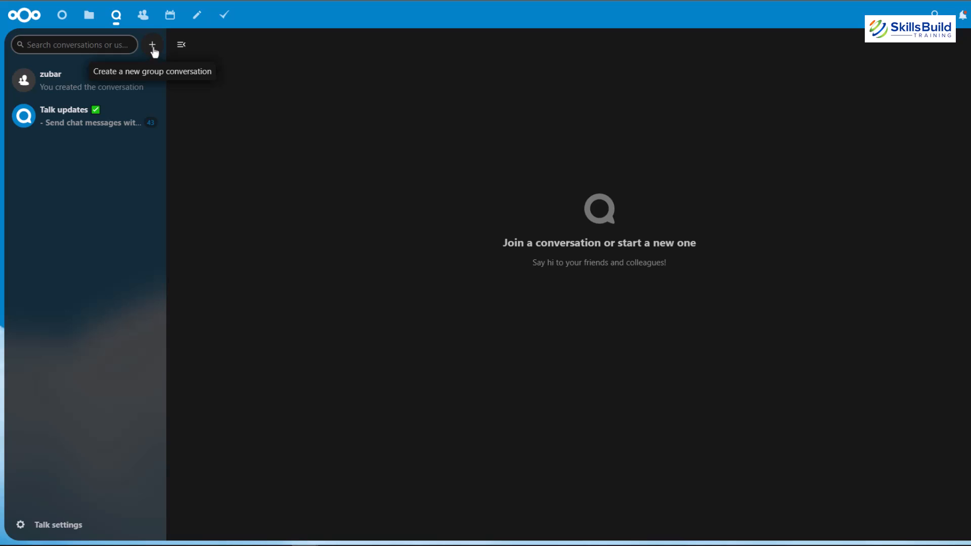
{"action": "left_click", "coordinate": [154, 49]}
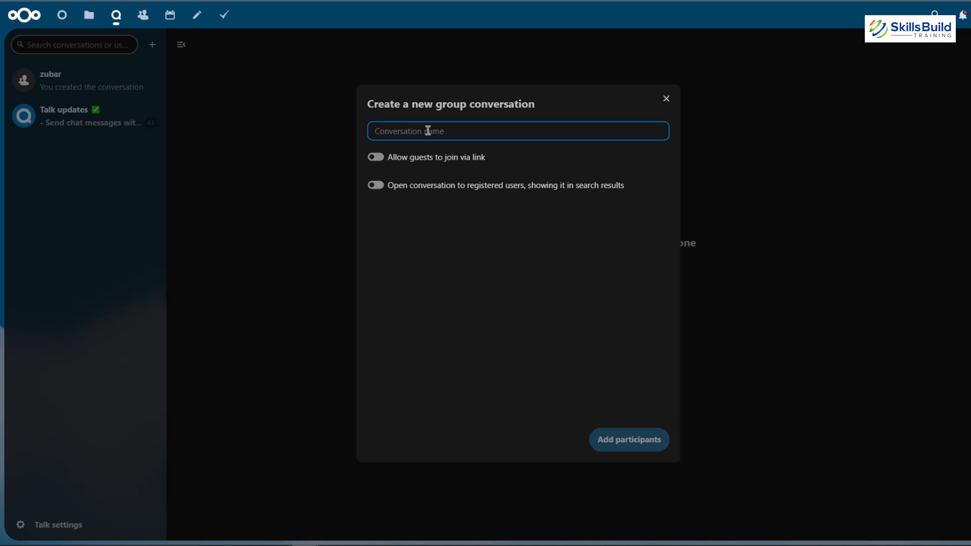
{"action": "type", "text": "123"}
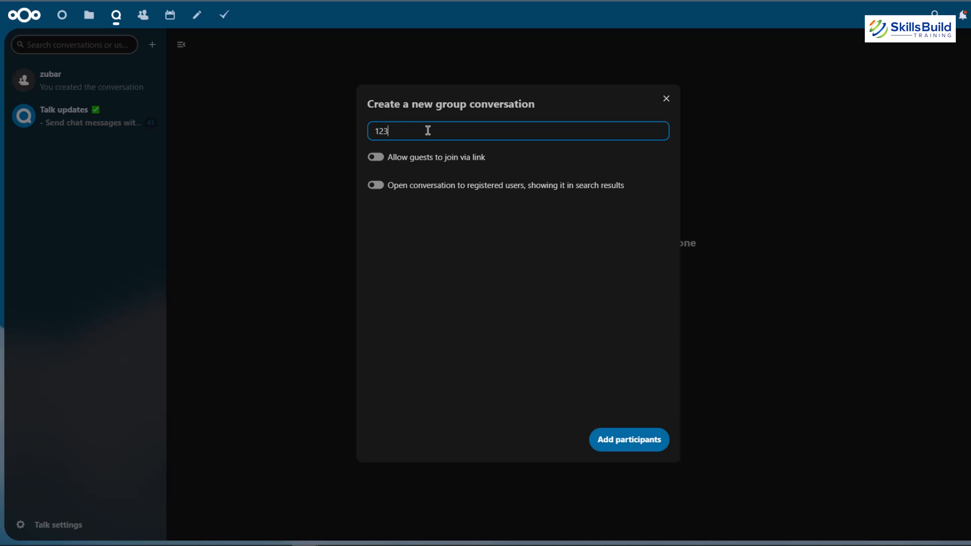
{"action": "left_click", "coordinate": [631, 445]}
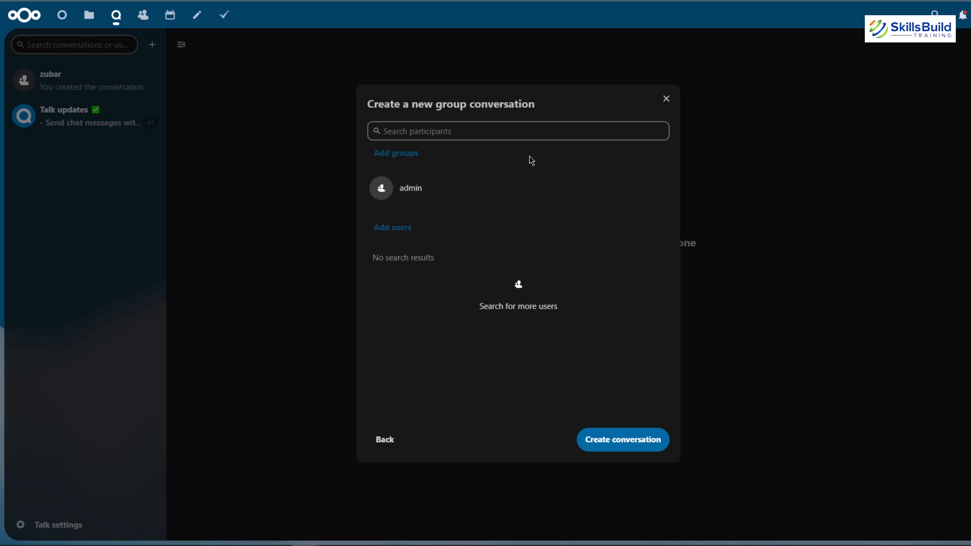
{"action": "left_click", "coordinate": [538, 137]}
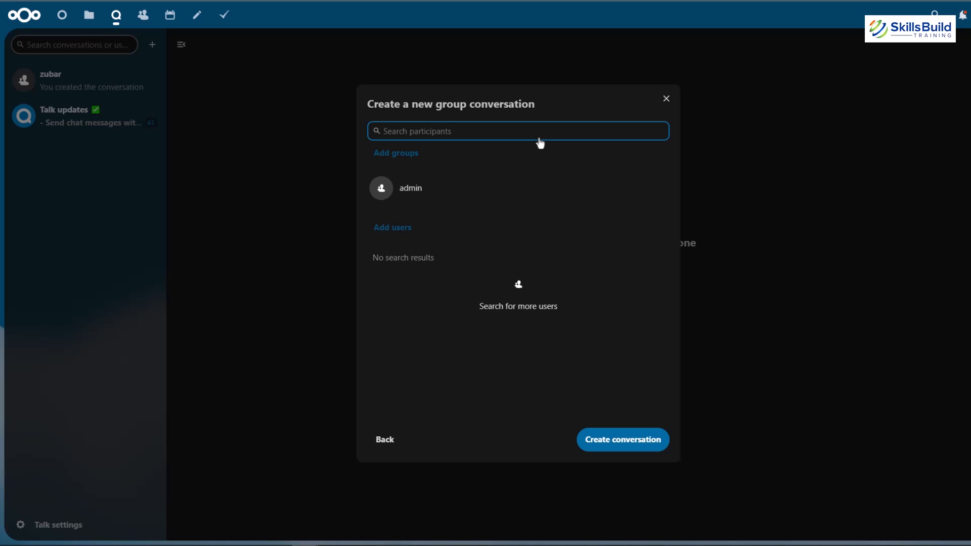
{"action": "left_click", "coordinate": [544, 127]}
{"action": "left_click", "coordinate": [623, 446]}
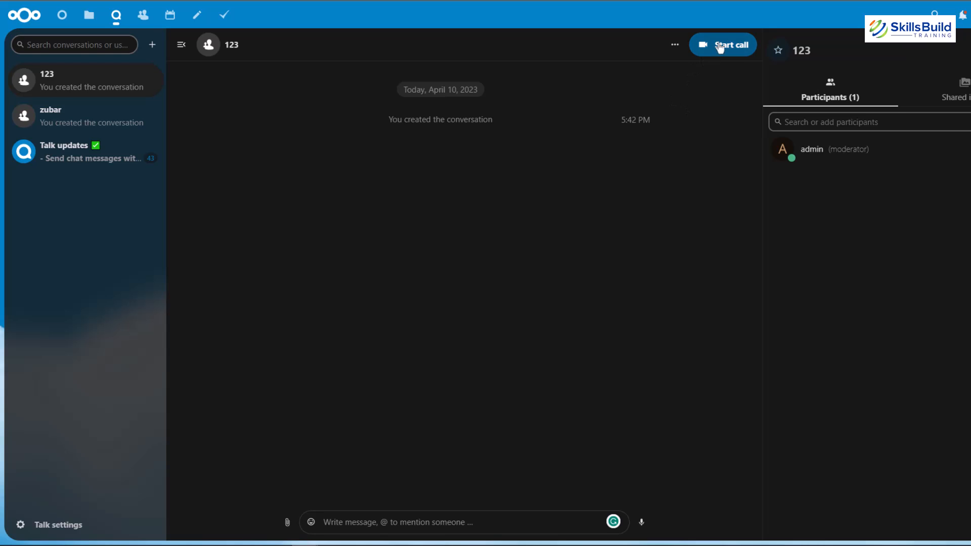
Step: Check the options, shared items and attachment choices offered in the "123" conversation
{"action": "left_click", "coordinate": [675, 45]}
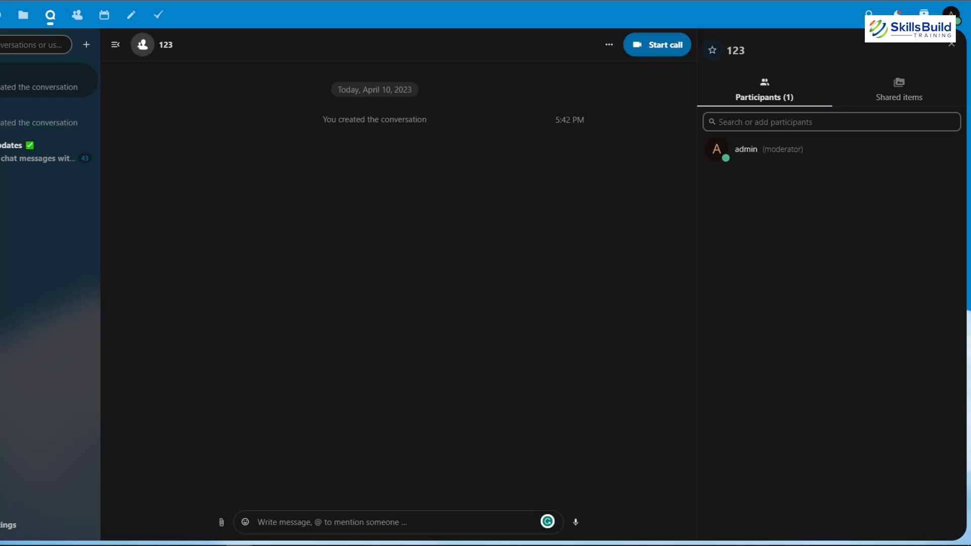
{"action": "left_click", "coordinate": [901, 86]}
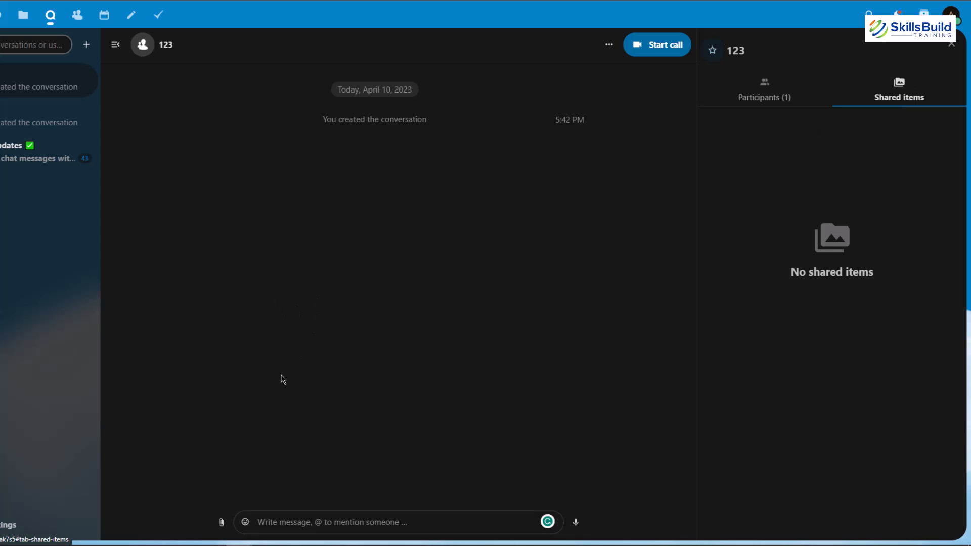
{"action": "left_click", "coordinate": [221, 521]}
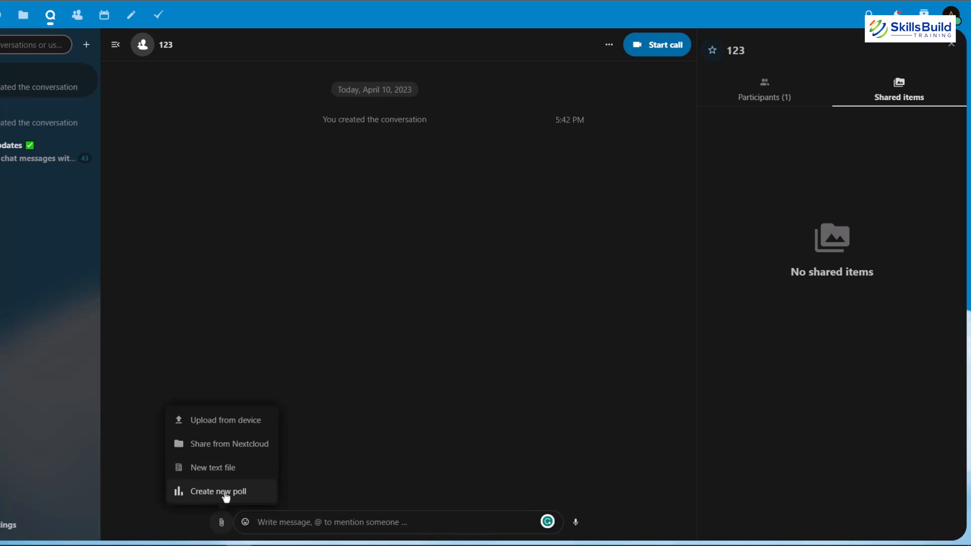
{"action": "left_click", "coordinate": [407, 381]}
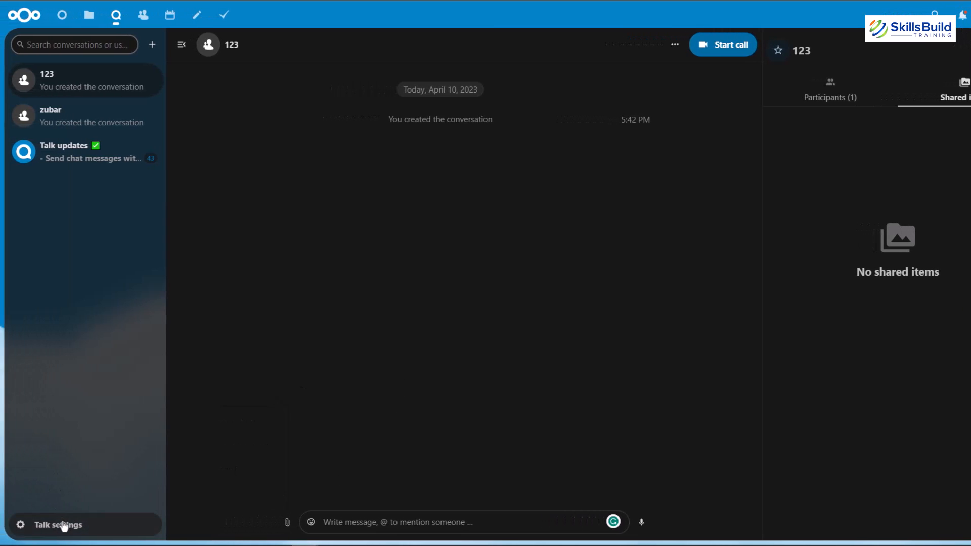
Step: Open the Talk settings and choose Default for both the microphone and the camera
{"action": "left_click", "coordinate": [64, 525]}
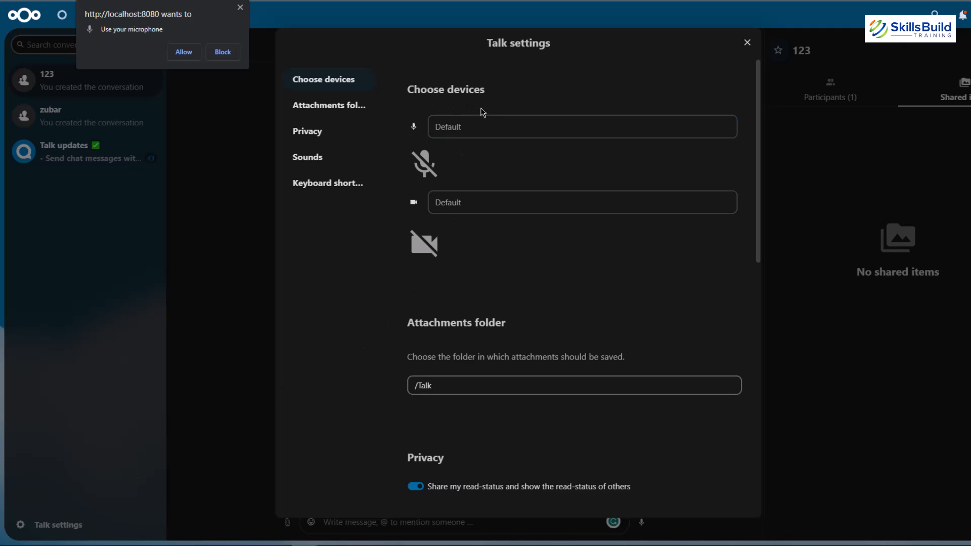
{"action": "left_click", "coordinate": [483, 129]}
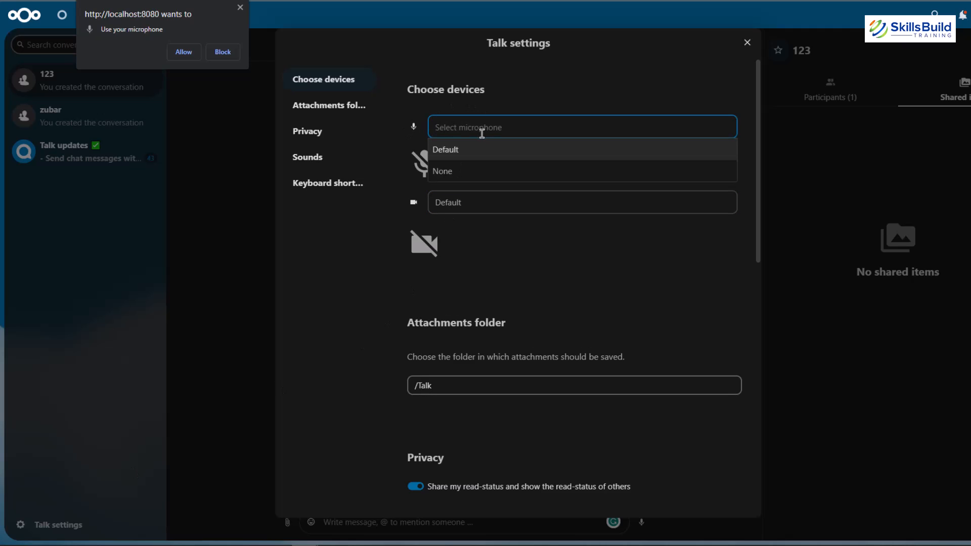
{"action": "left_click", "coordinate": [487, 150]}
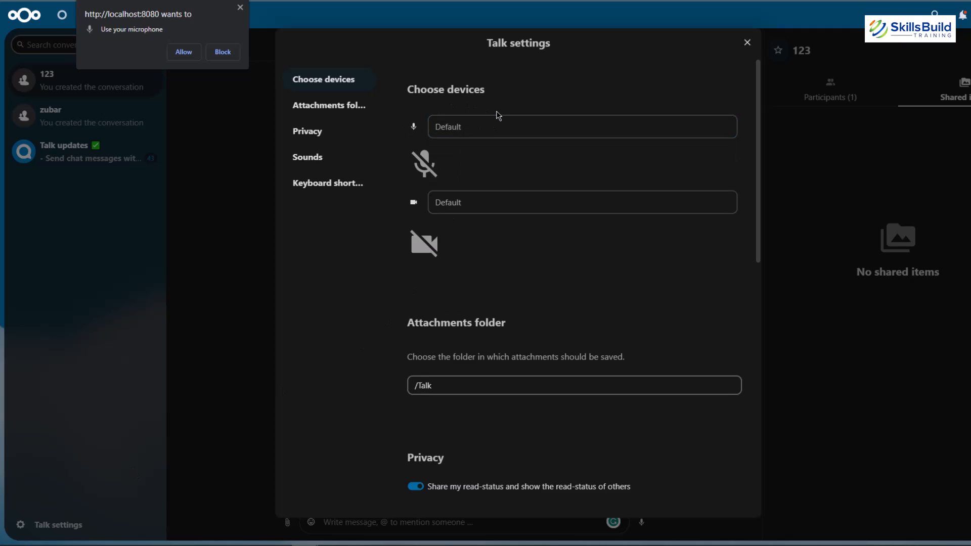
{"action": "left_click", "coordinate": [472, 207]}
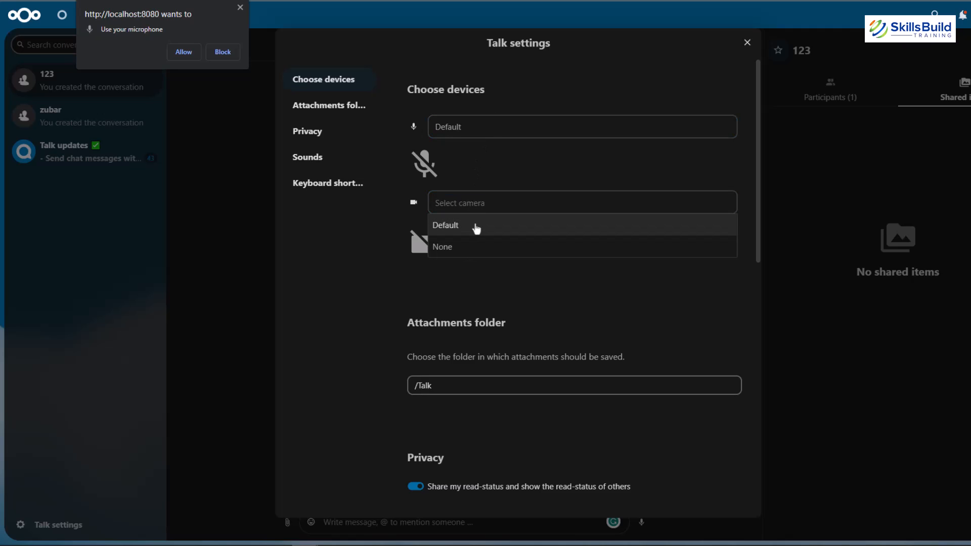
{"action": "left_click", "coordinate": [483, 223]}
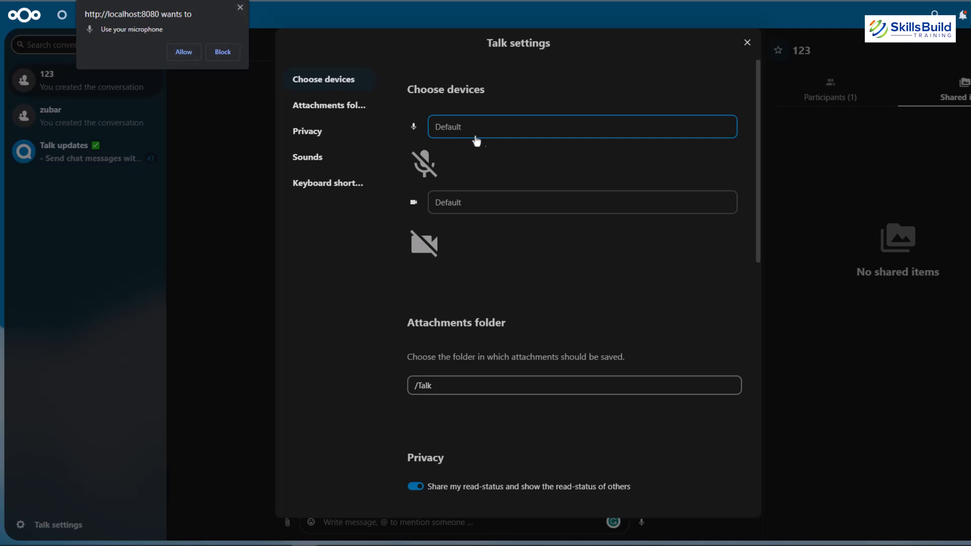
Step: Dismiss the microphone and camera permission requests and review the Talk attachment folder, privacy, sound and keyboard shortcut settings
{"action": "left_click", "coordinate": [240, 7]}
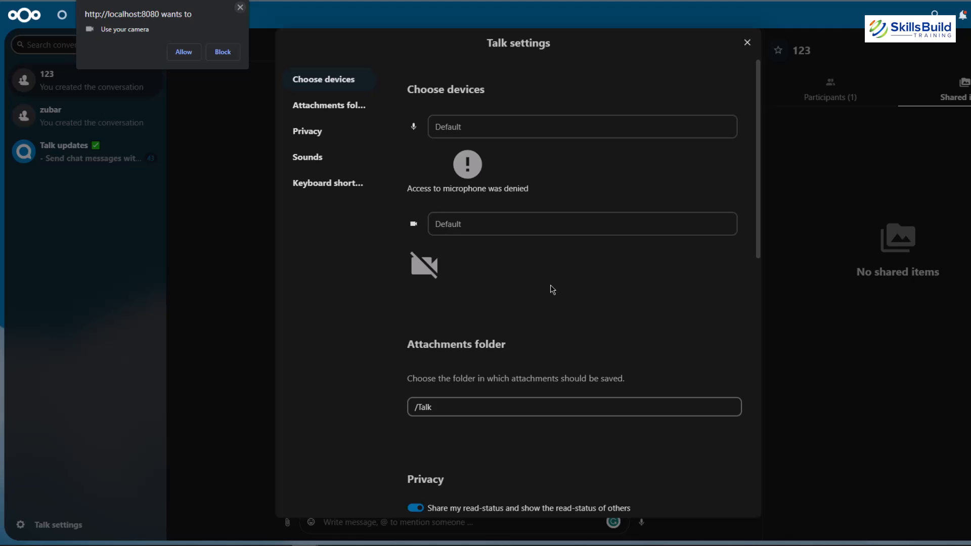
{"action": "left_click", "coordinate": [241, 8]}
{"action": "scroll", "coordinate": [546, 369], "scroll_direction": "down", "scroll_amount": 1}
{"action": "scroll", "coordinate": [546, 371], "scroll_direction": "down", "scroll_amount": 4}
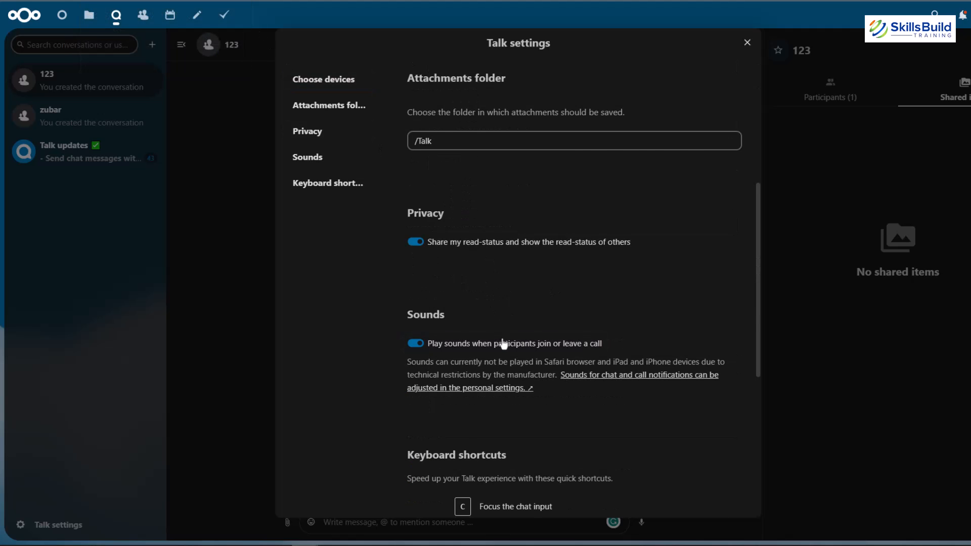
{"action": "scroll", "coordinate": [504, 339], "scroll_direction": "down", "scroll_amount": 6}
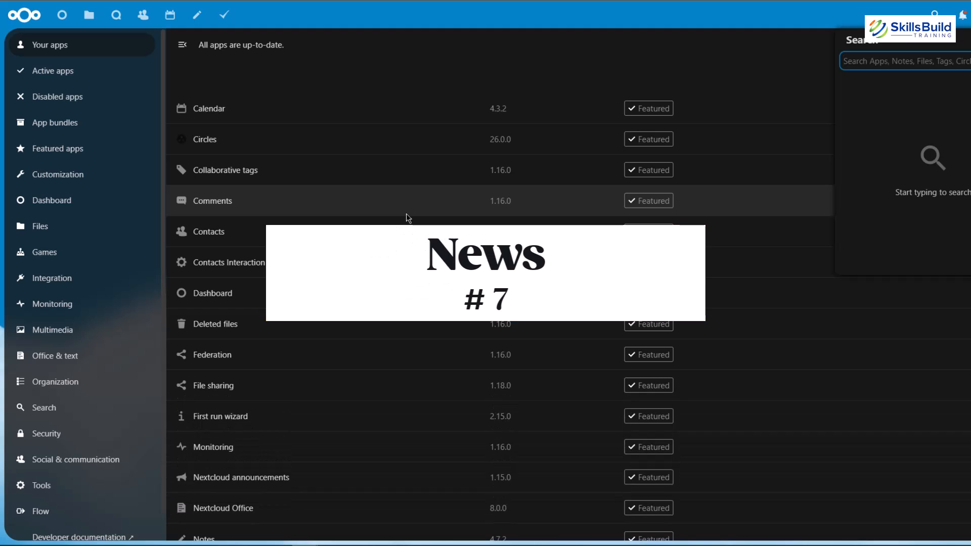
Step: Search the app management page for "news", download and enable the News app and open it
{"action": "type", "text": "news"}
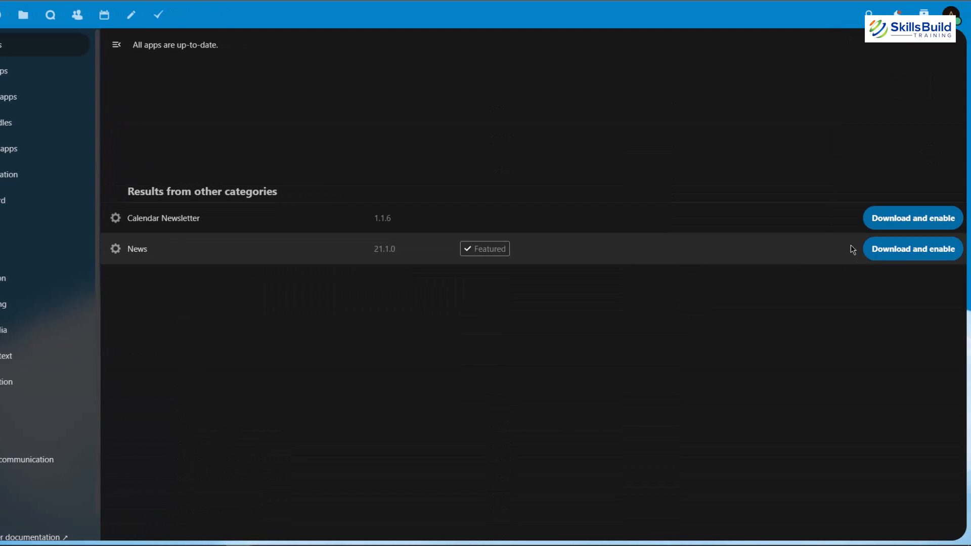
{"action": "left_click", "coordinate": [901, 253]}
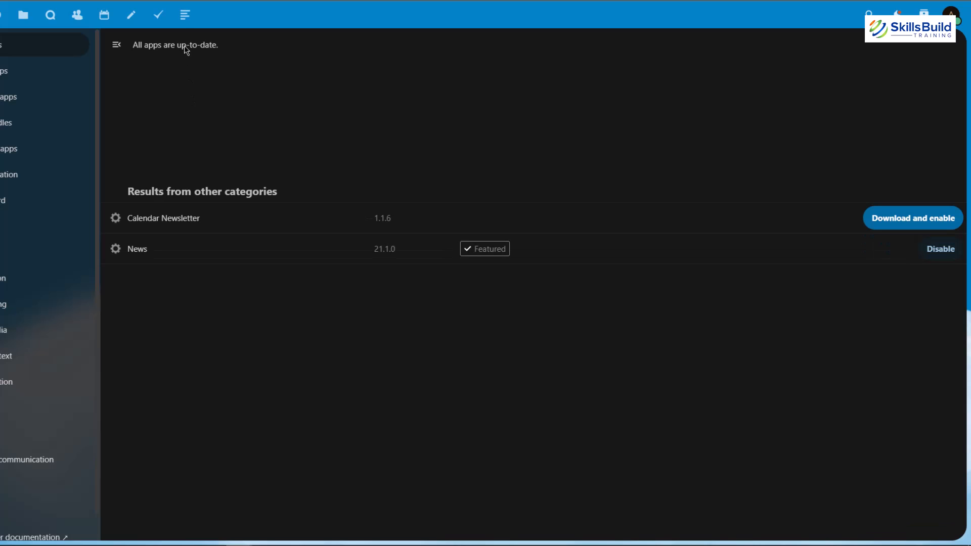
{"action": "left_click", "coordinate": [184, 18]}
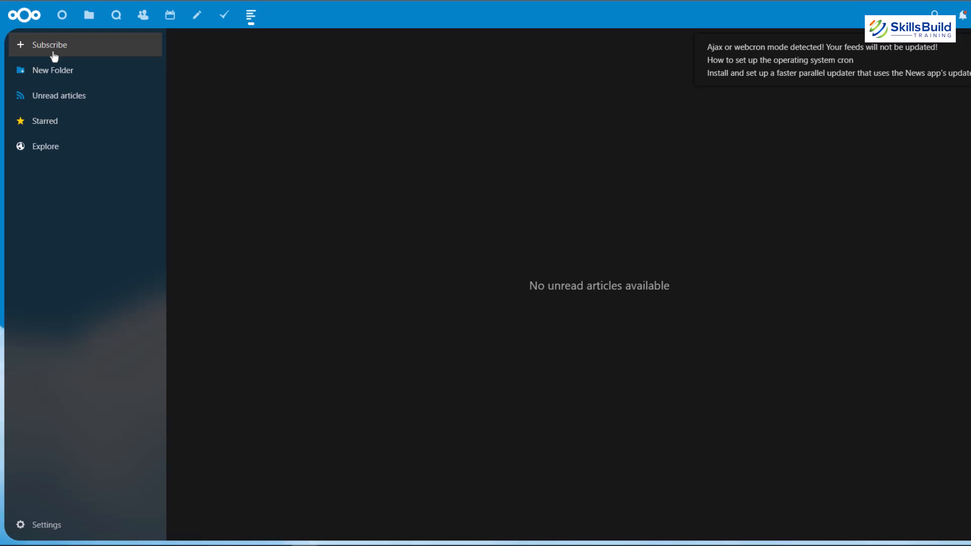
Step: Check the feed subscription form without filling it in and create a news folder named "sports"
{"action": "left_click", "coordinate": [55, 57]}
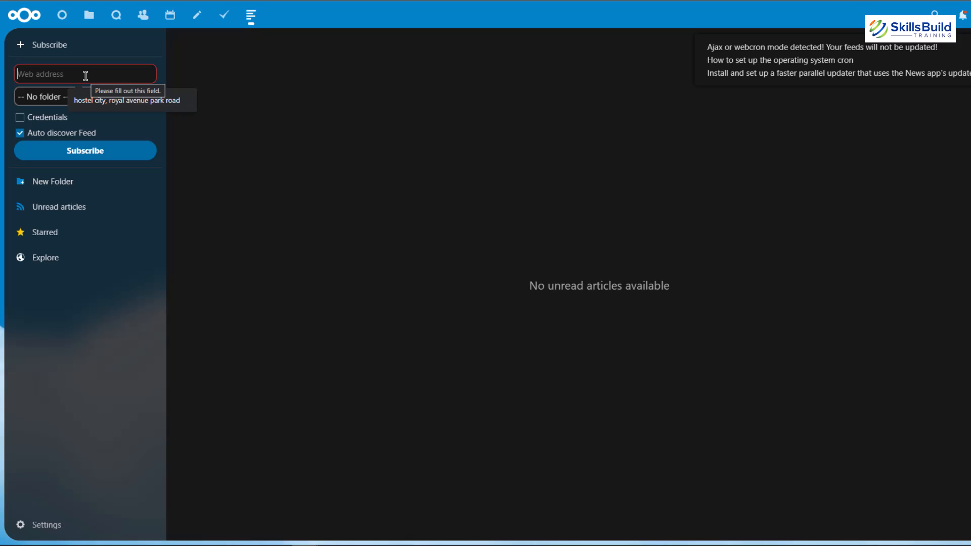
{"action": "left_click", "coordinate": [372, 160]}
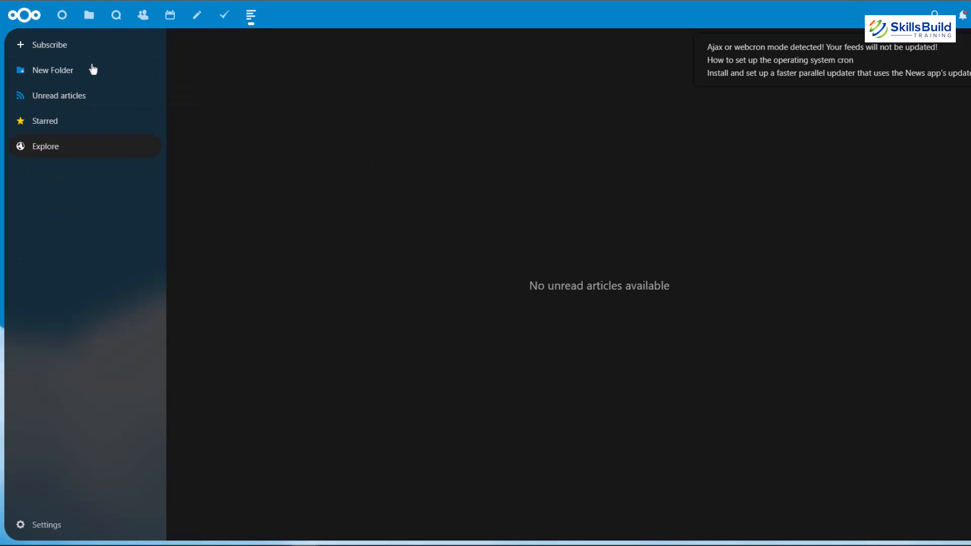
{"action": "left_click", "coordinate": [60, 74]}
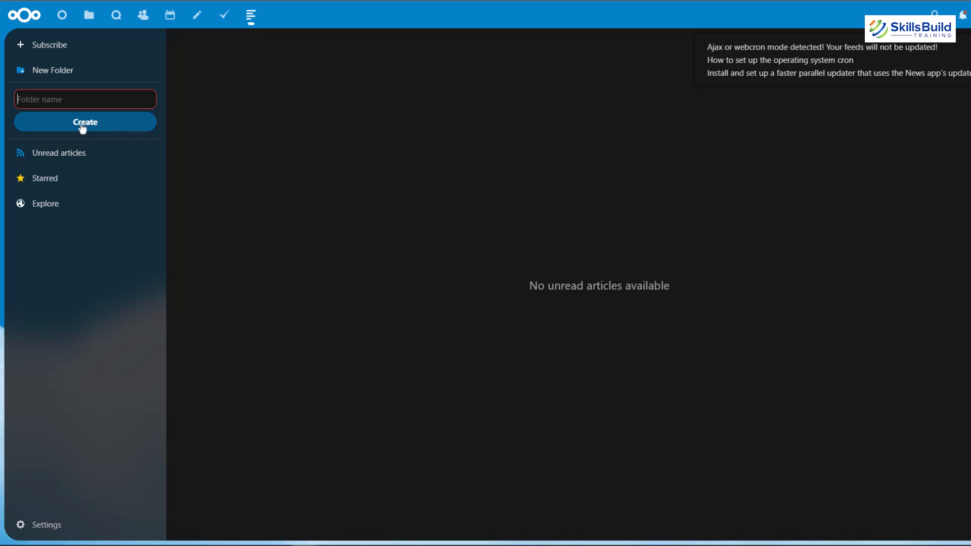
{"action": "type", "text": "spor"}
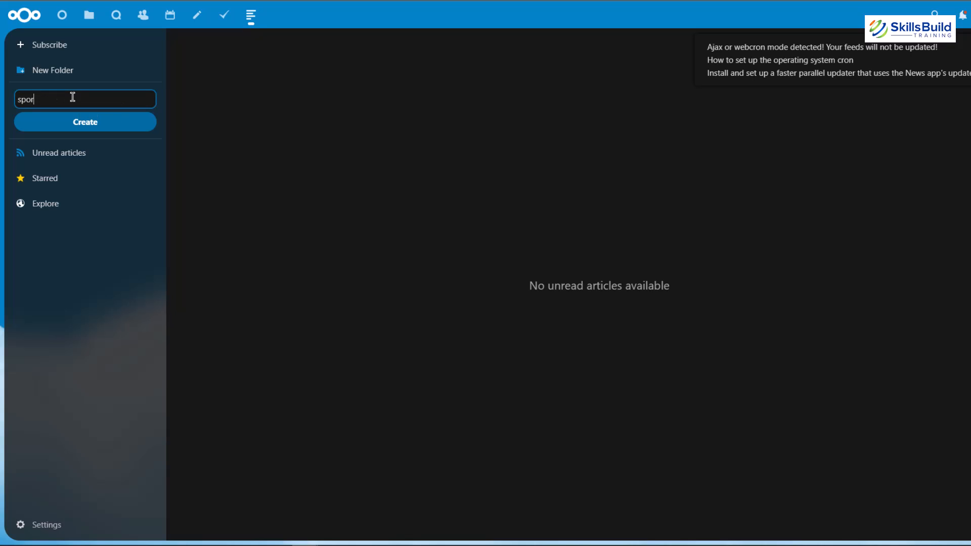
{"action": "type", "text": "ts"}
{"action": "key", "text": "Return"}
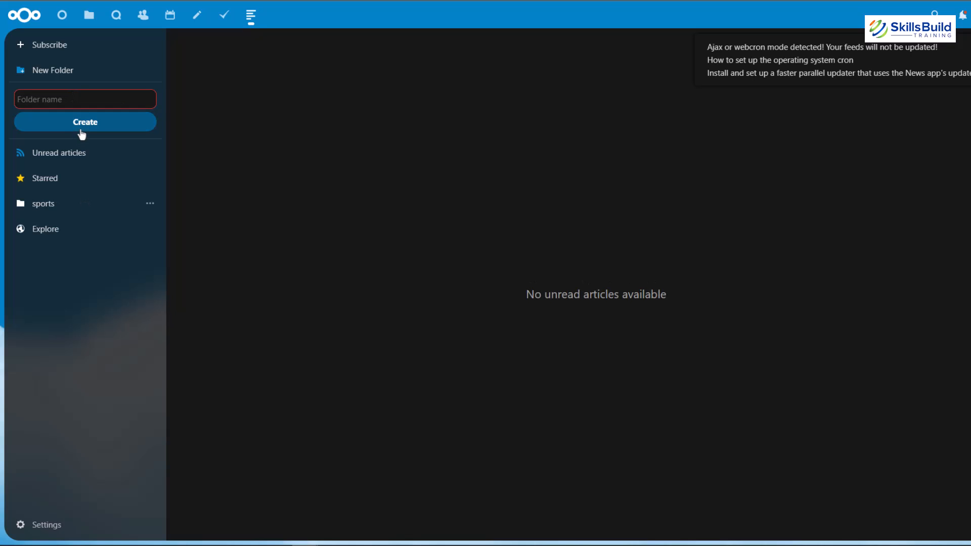
Step: Create a second news folder named "finance" and open it
{"action": "left_click", "coordinate": [82, 130]}
{"action": "key", "text": "F5"}
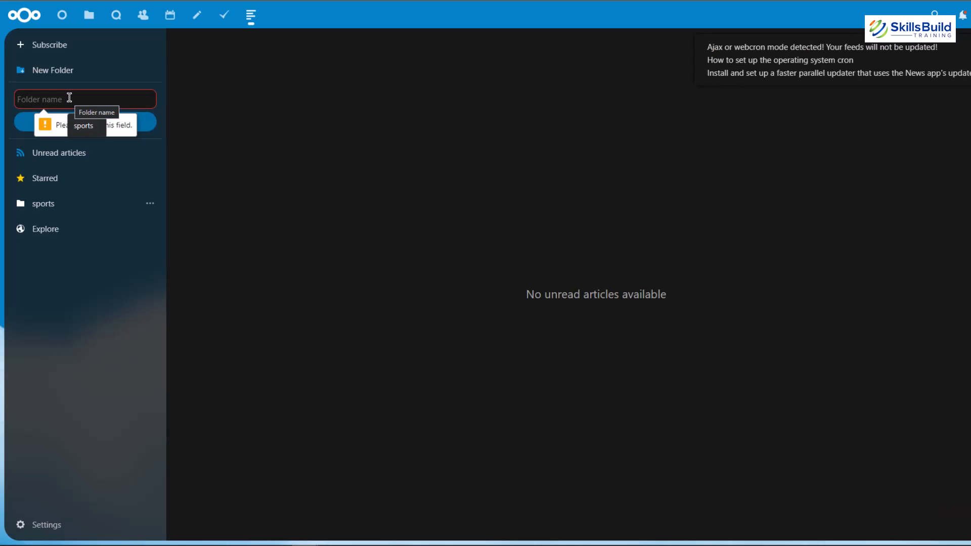
{"action": "type", "text": "finance"}
{"action": "key", "text": "Return"}
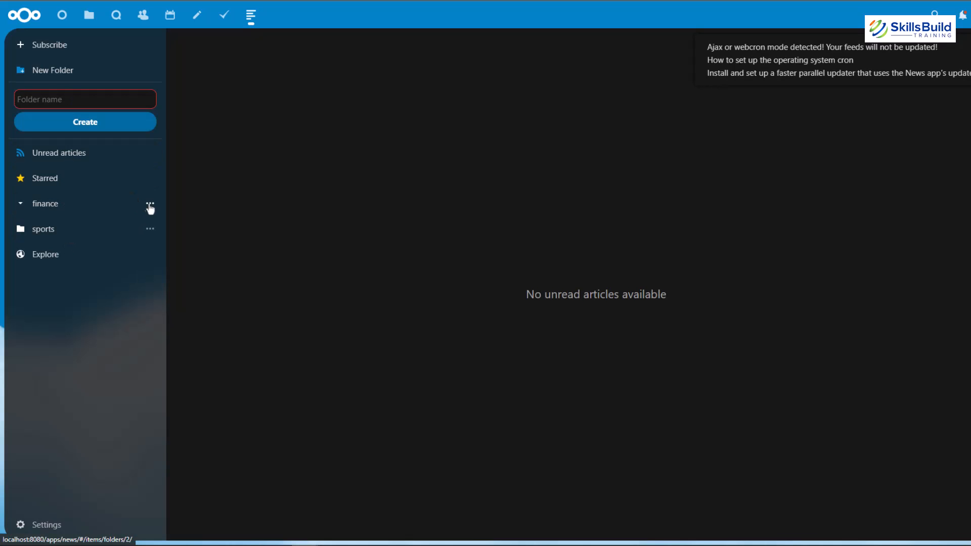
{"action": "left_click", "coordinate": [149, 207]}
{"action": "left_click", "coordinate": [54, 154]}
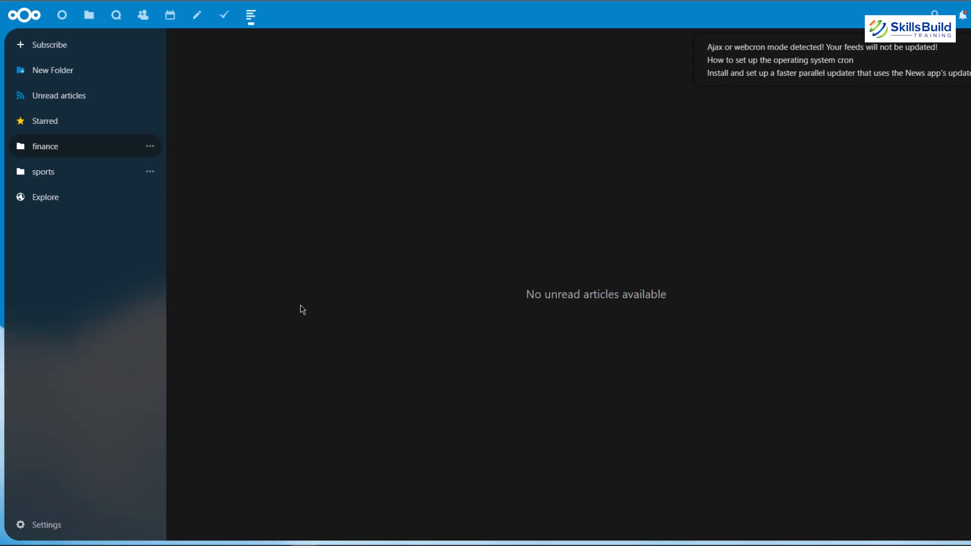
Step: Explore the suggested feeds and subscribe to "Wikipedia picture of the day" without assigning a folder
{"action": "left_click", "coordinate": [48, 198]}
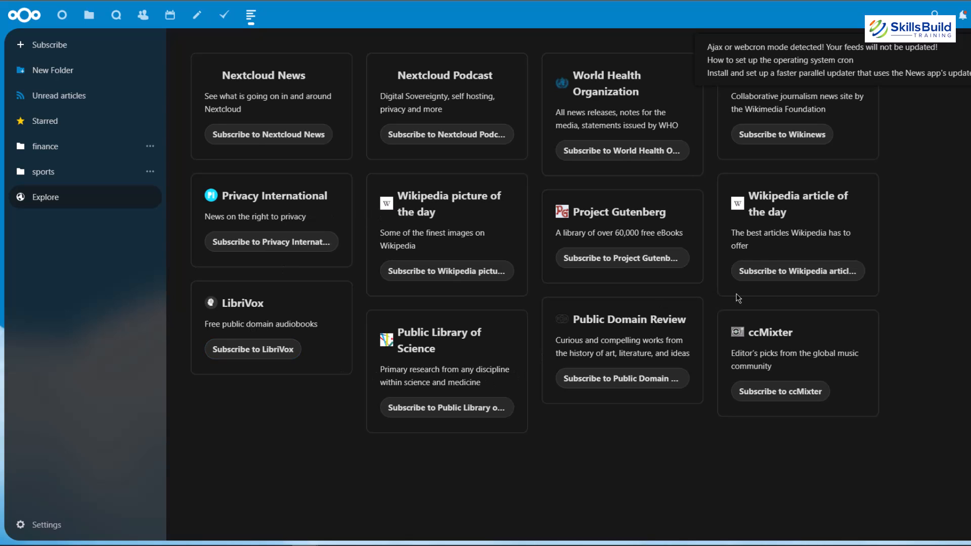
{"action": "left_click", "coordinate": [449, 273]}
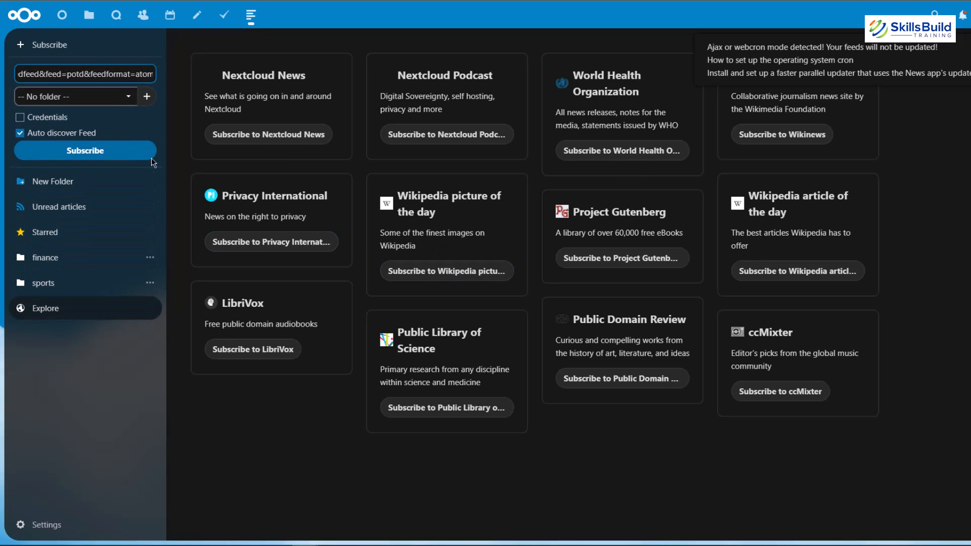
{"action": "left_click", "coordinate": [86, 152]}
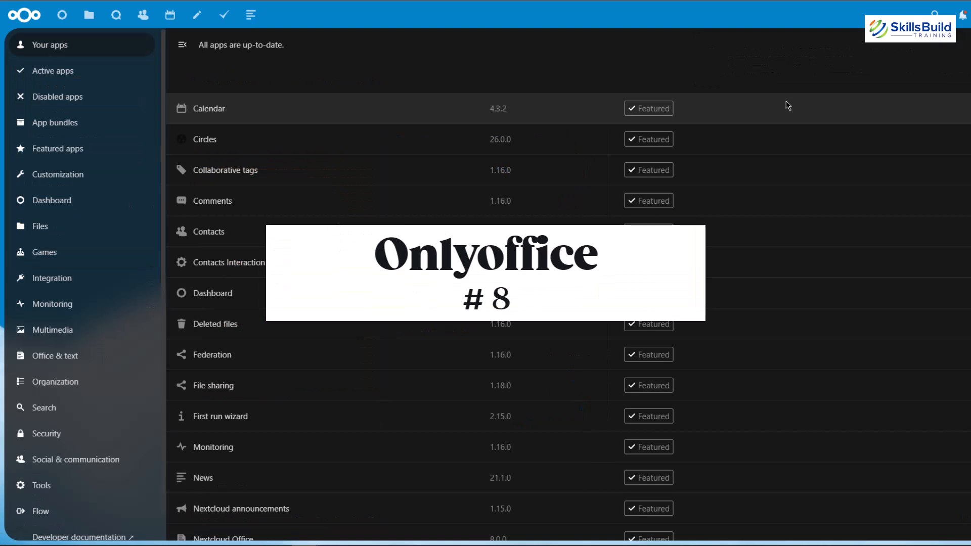
Step: Search the app management page for ONLYOFFICE, then download and enable the app
{"action": "key", "text": "ctrl+f"}
{"action": "type", "text": "OnlyOffice"}
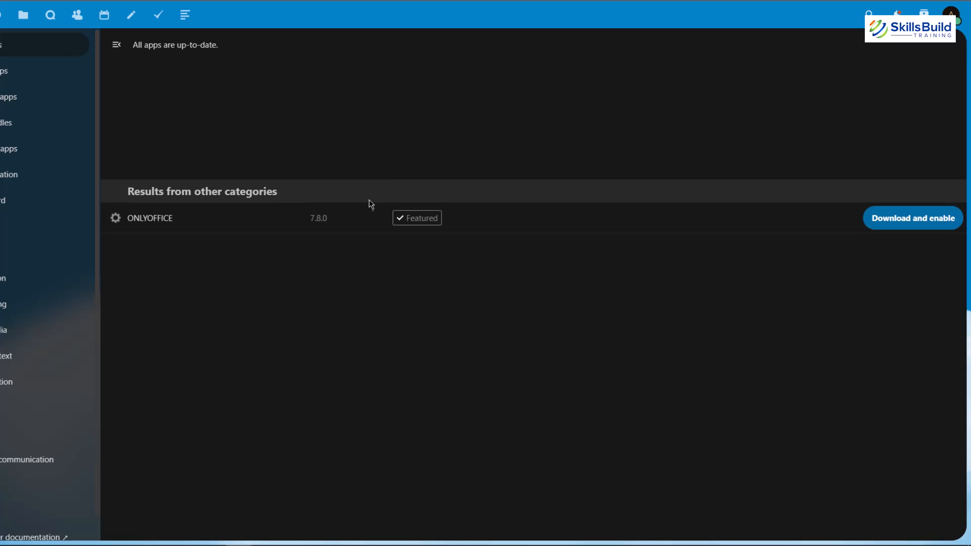
{"action": "left_click", "coordinate": [899, 223]}
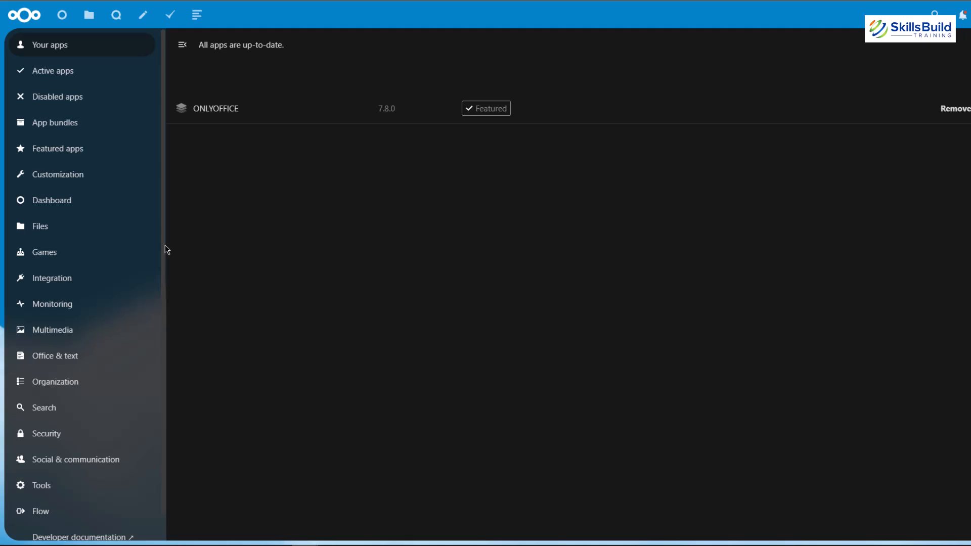
Step: Upload the Word document "5 Best Ubuntu Themes" from the computer to the Documents folder in Files and open it
{"action": "left_click", "coordinate": [61, 226]}
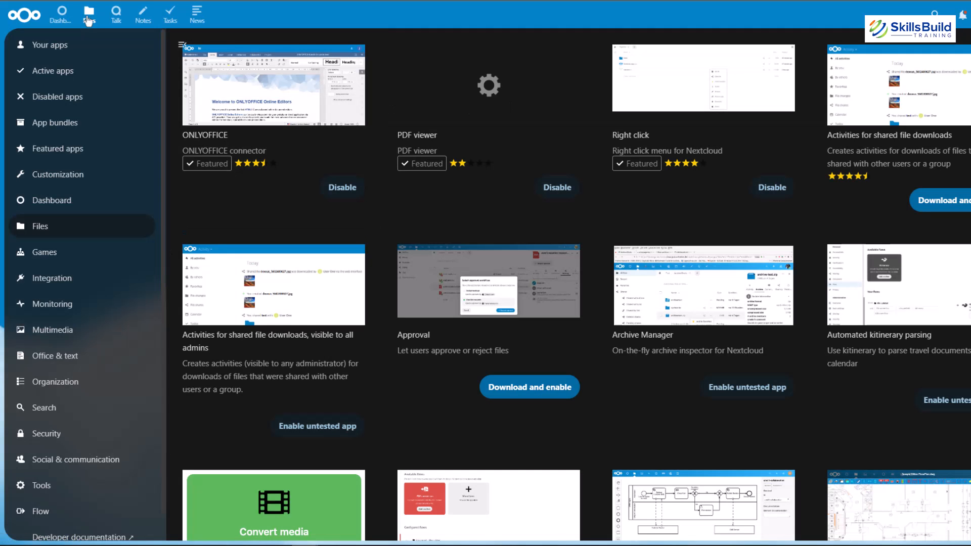
{"action": "left_click", "coordinate": [89, 20]}
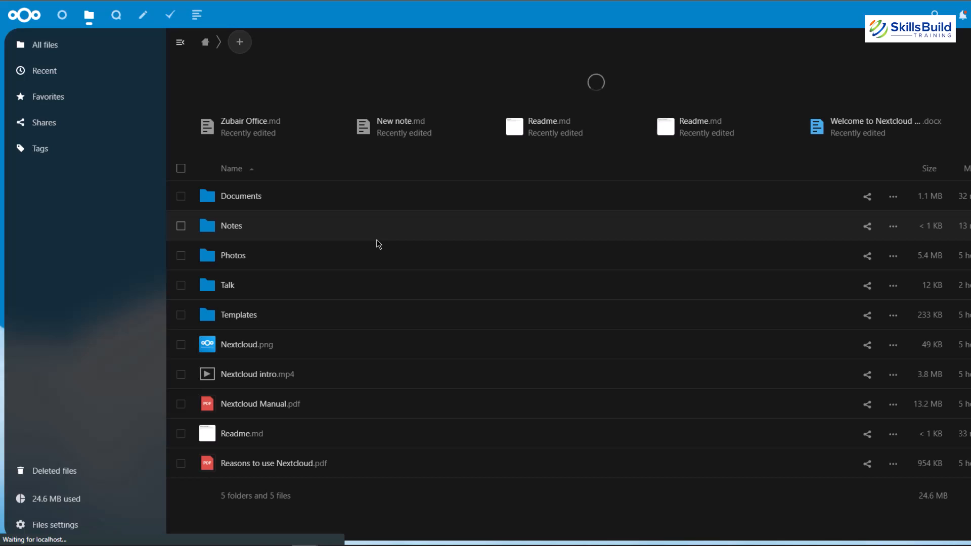
{"action": "left_click", "coordinate": [234, 196]}
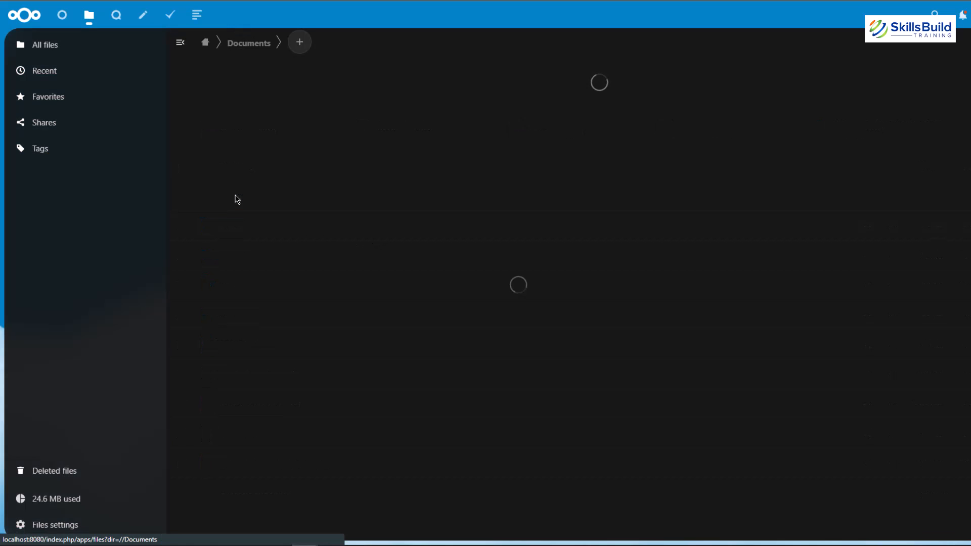
{"action": "left_click", "coordinate": [311, 45]}
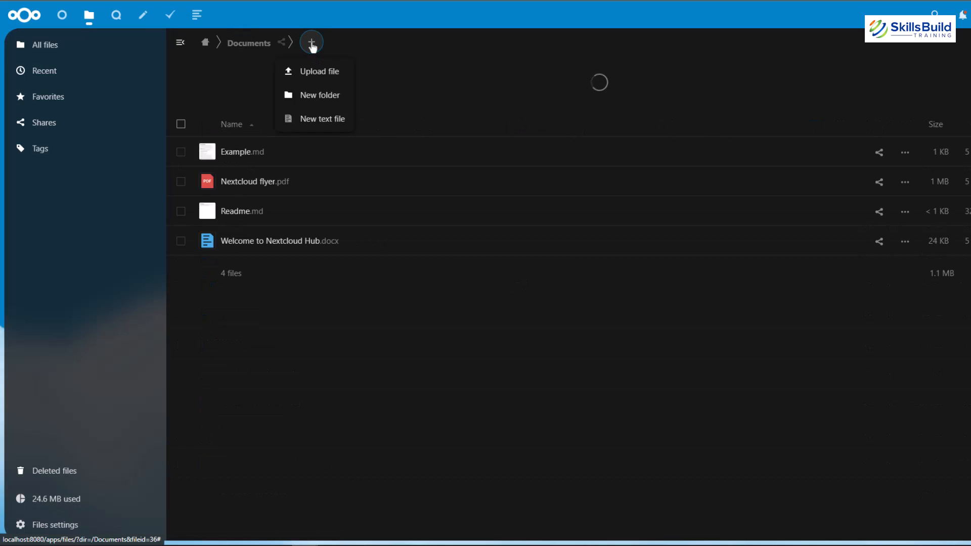
{"action": "left_click", "coordinate": [314, 75]}
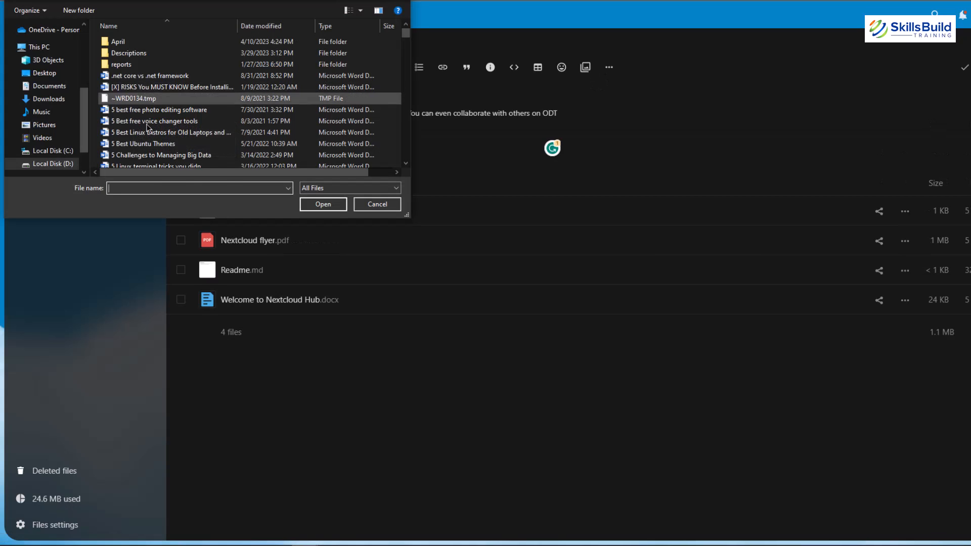
{"action": "double_click", "coordinate": [149, 144]}
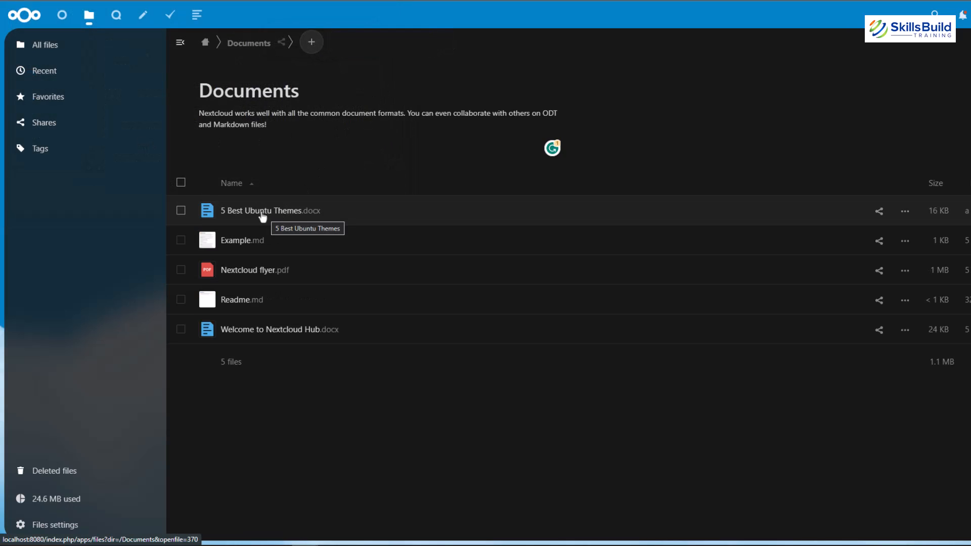
{"action": "left_click", "coordinate": [262, 215]}
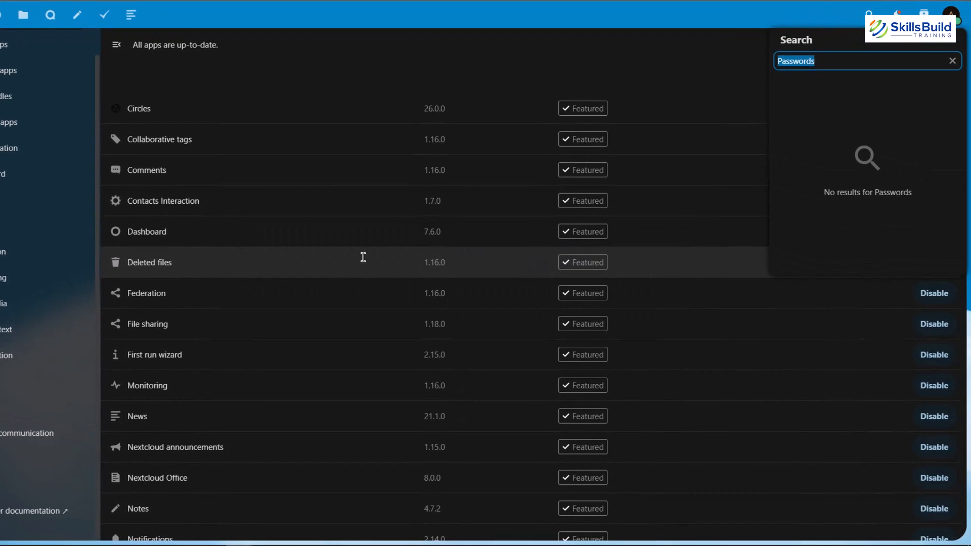
Step: Search the app management page for "password", then download and enable the Passwords app
{"action": "type", "text": "password"}
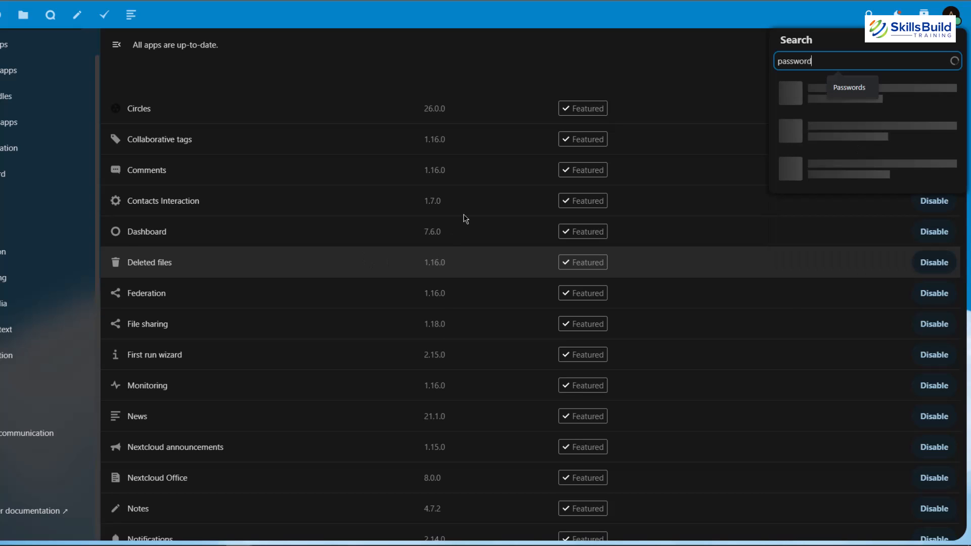
{"action": "left_click", "coordinate": [186, 133]}
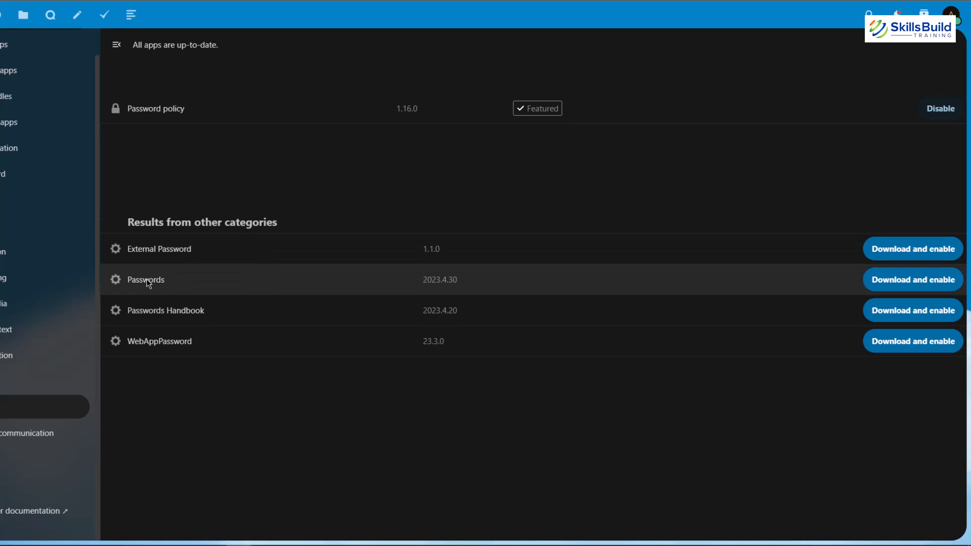
{"action": "left_click", "coordinate": [923, 283]}
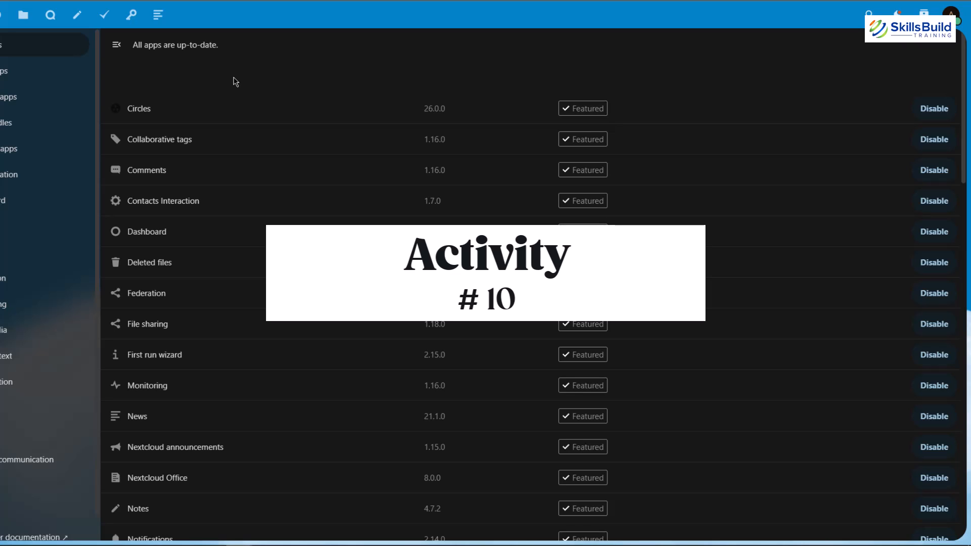
Step: Search the app management page for "activity" and enable the Activity app
{"action": "key", "text": "ctrl+f"}
{"action": "type", "text": "activity"}
{"action": "left_click", "coordinate": [323, 310]}
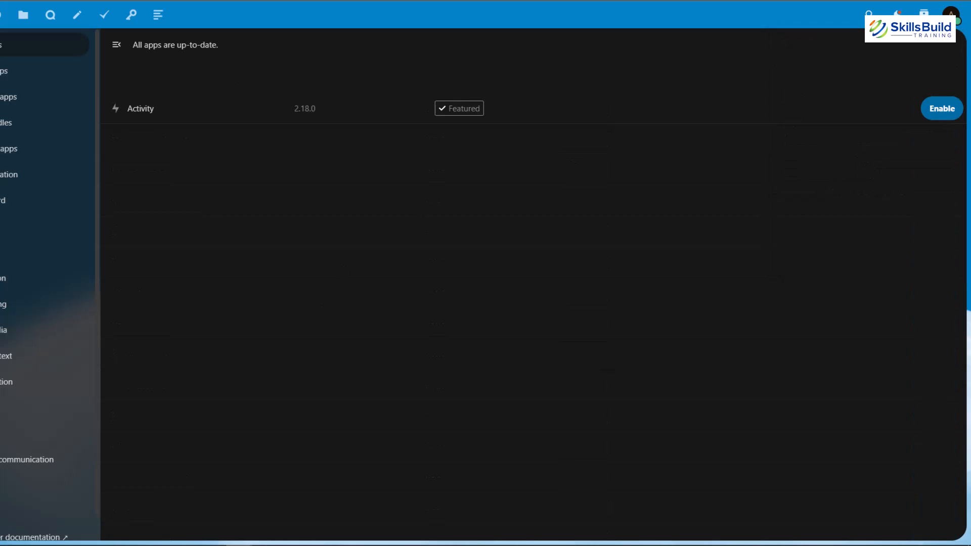
{"action": "left_click", "coordinate": [949, 109]}
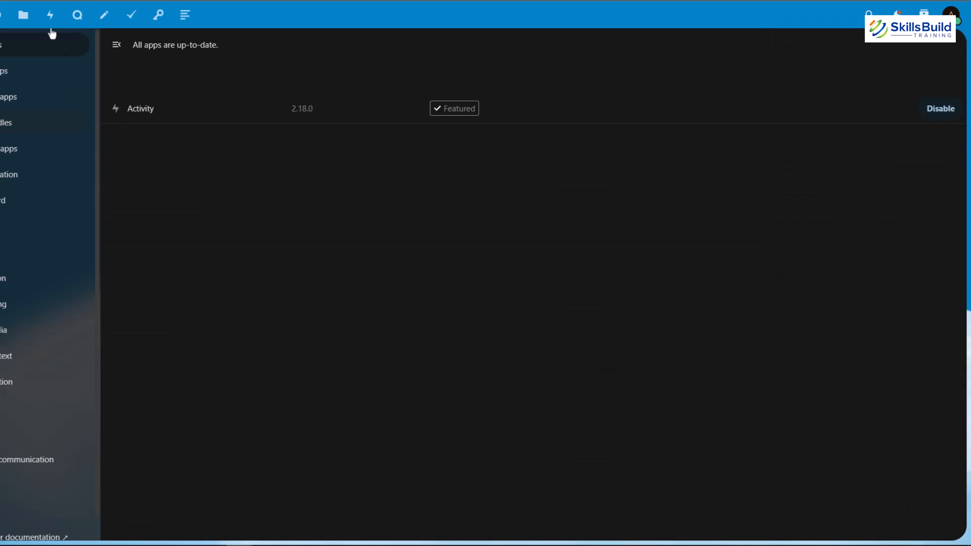
Step: Open the Activity app and look through the feed of all activities
{"action": "left_click", "coordinate": [49, 15]}
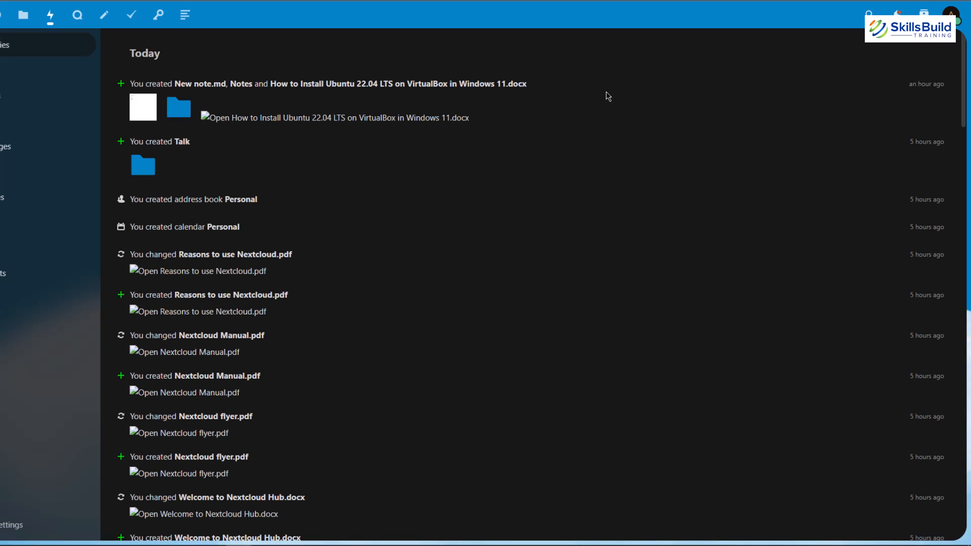
{"action": "scroll", "coordinate": [354, 224], "scroll_direction": "down", "scroll_amount": 5}
{"action": "scroll", "coordinate": [354, 224], "scroll_direction": "down", "scroll_amount": 3}
{"action": "scroll", "coordinate": [355, 224], "scroll_direction": "down", "scroll_amount": 2}
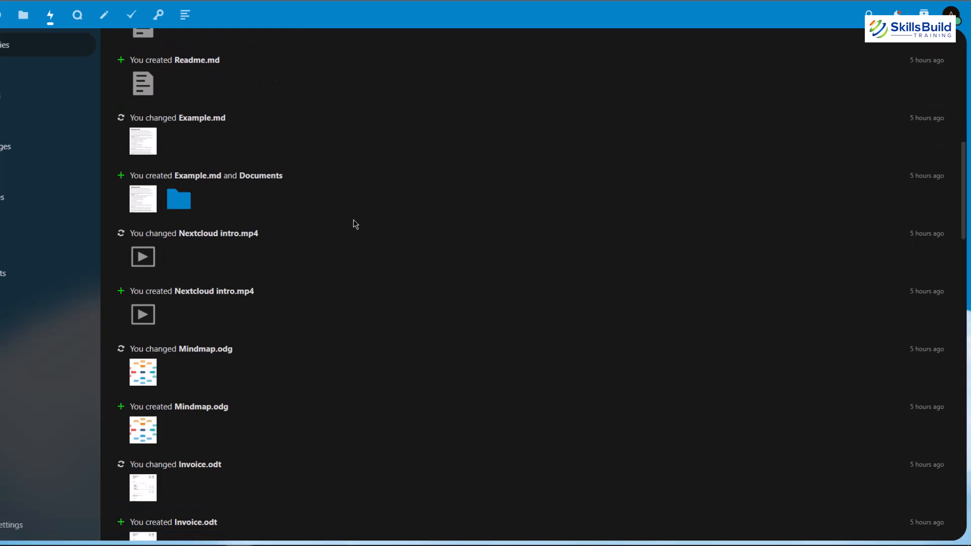
{"action": "scroll", "coordinate": [355, 224], "scroll_direction": "down", "scroll_amount": 4}
{"action": "scroll", "coordinate": [355, 224], "scroll_direction": "up", "scroll_amount": 14}
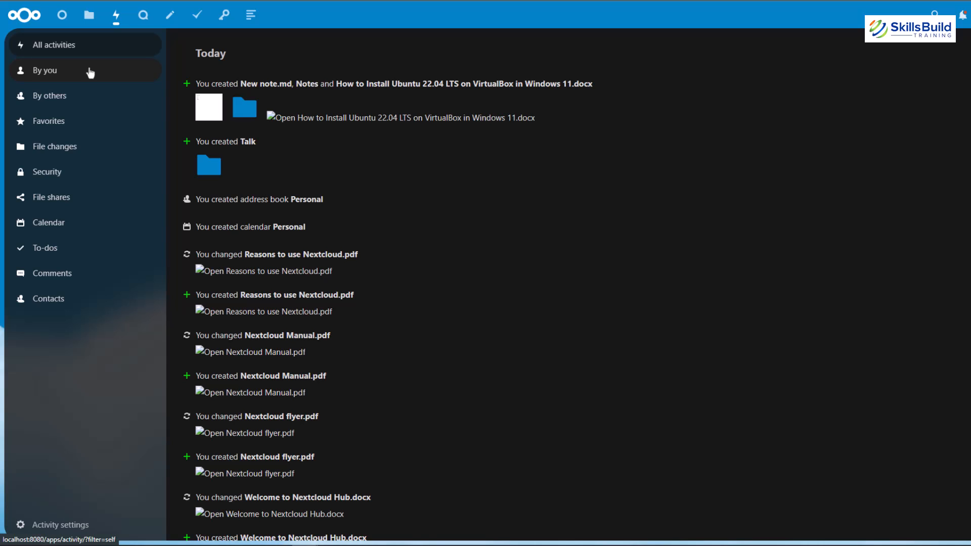
Step: Filter the activities by your own and by others' actions, then view the activity settings and close them again
{"action": "left_click", "coordinate": [90, 74]}
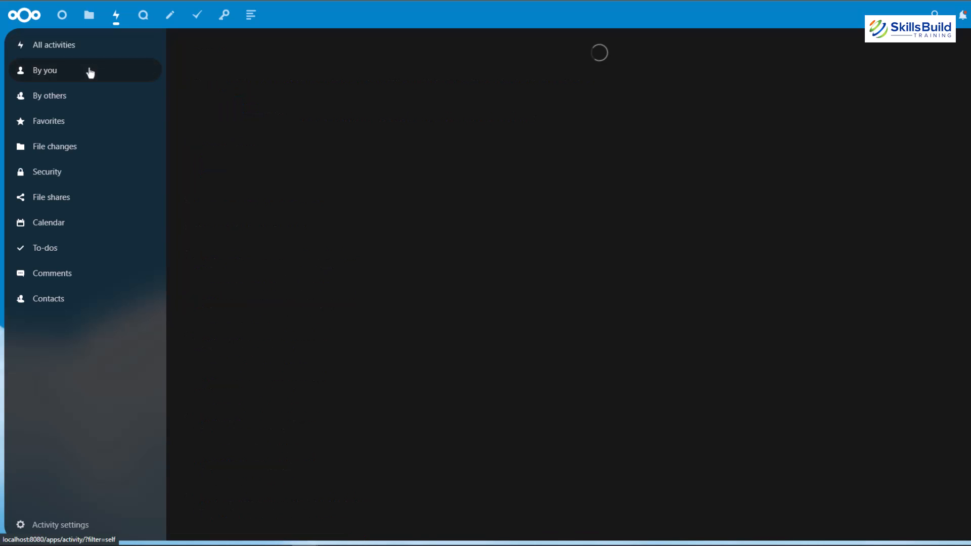
{"action": "left_click", "coordinate": [67, 98]}
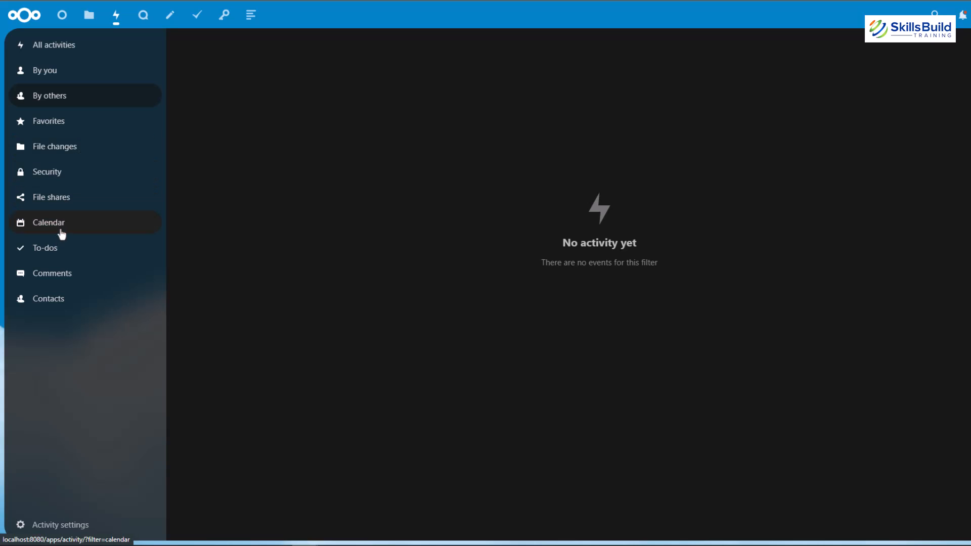
{"action": "left_click", "coordinate": [55, 524]}
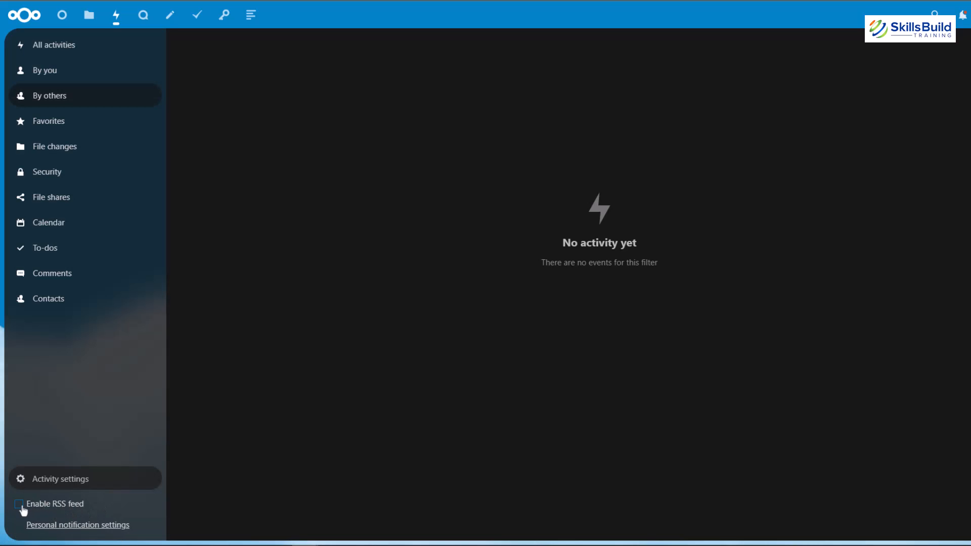
{"action": "left_click", "coordinate": [576, 245]}
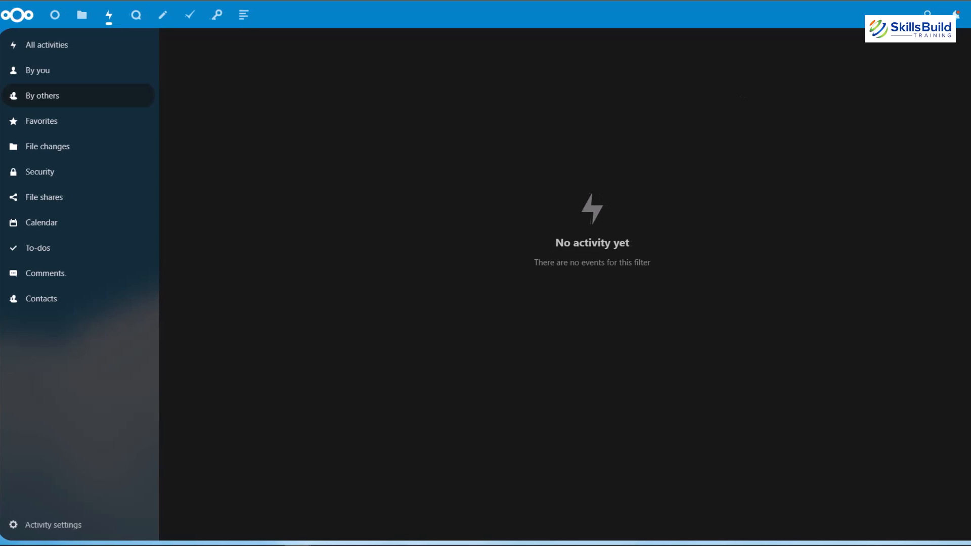
Step: Return to the app management page and browse the apps offered in the Security and Games categories
{"action": "left_click", "coordinate": [962, 15]}
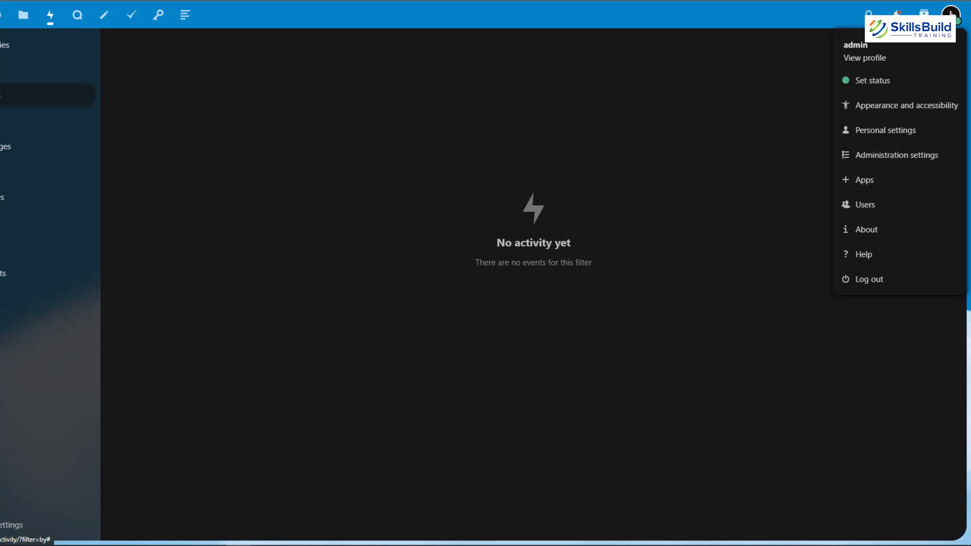
{"action": "left_click", "coordinate": [868, 181]}
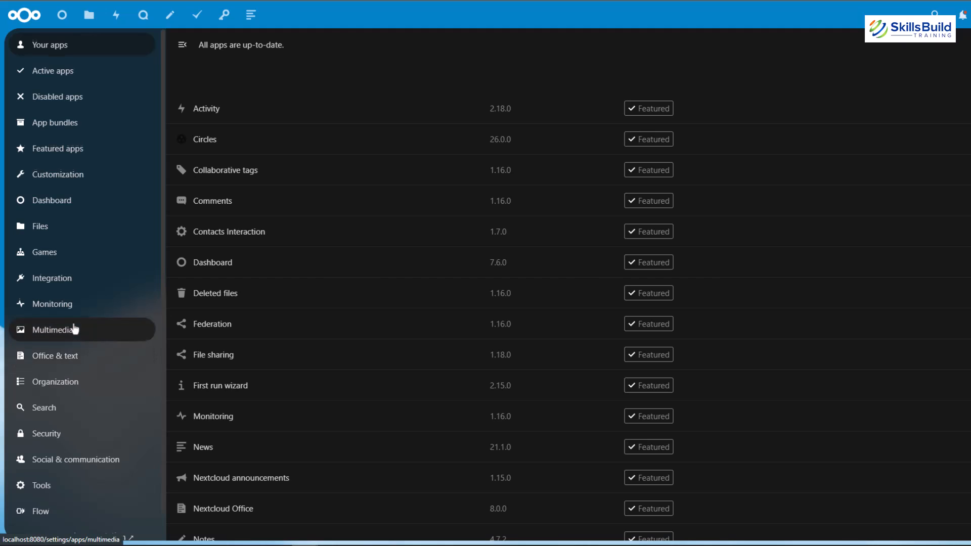
{"action": "scroll", "coordinate": [76, 326], "scroll_direction": "down", "scroll_amount": 1}
{"action": "scroll", "coordinate": [76, 318], "scroll_direction": "up", "scroll_amount": 1}
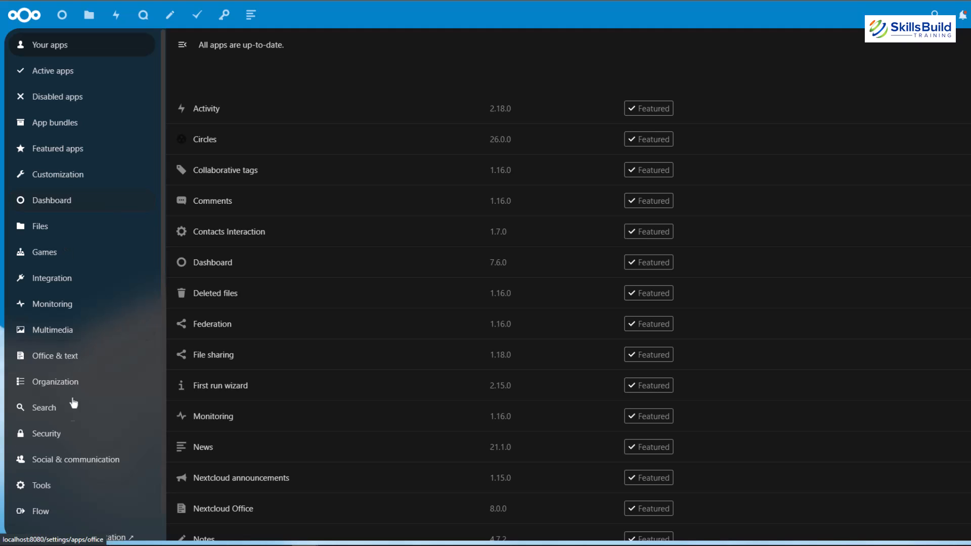
{"action": "left_click", "coordinate": [66, 443]}
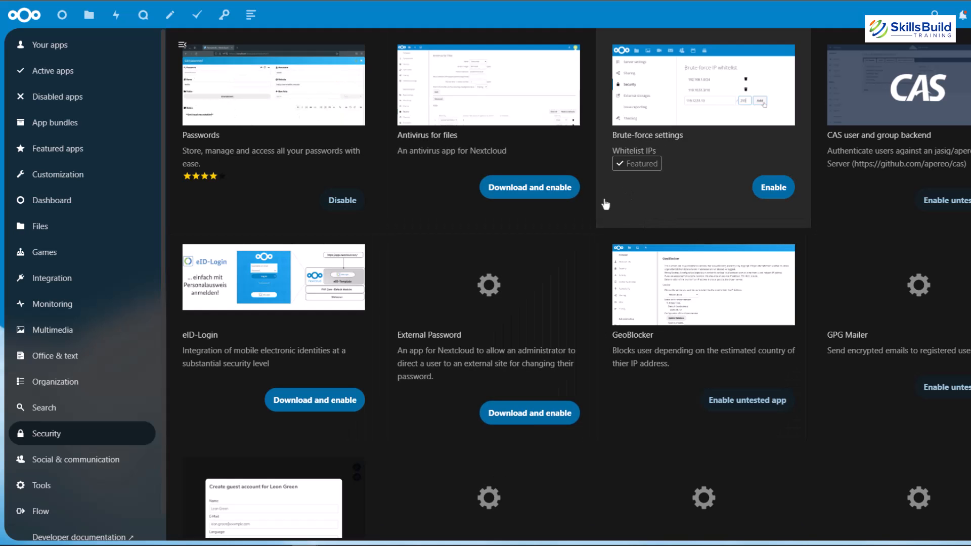
{"action": "scroll", "coordinate": [544, 206], "scroll_direction": "down", "scroll_amount": 8}
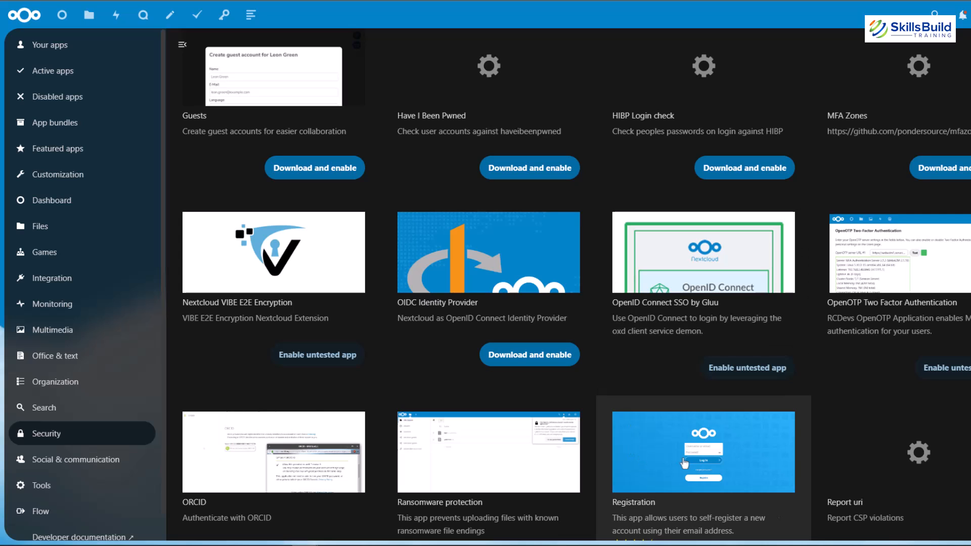
{"action": "scroll", "coordinate": [466, 459], "scroll_direction": "down", "scroll_amount": 3}
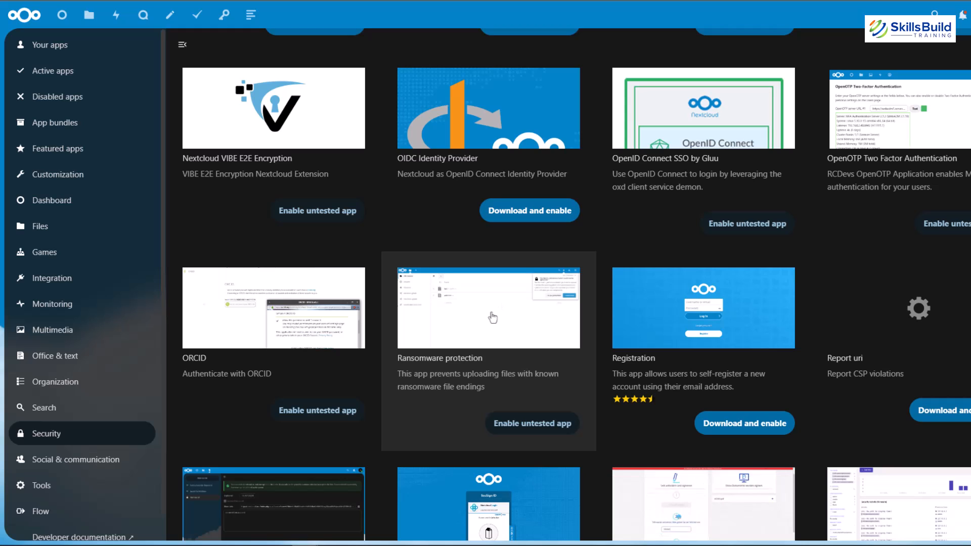
{"action": "left_click", "coordinate": [60, 257]}
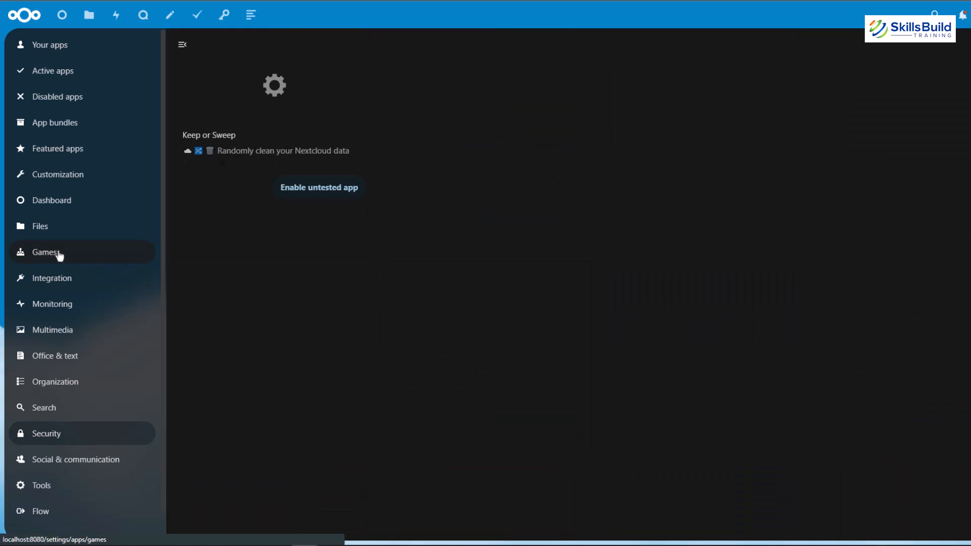